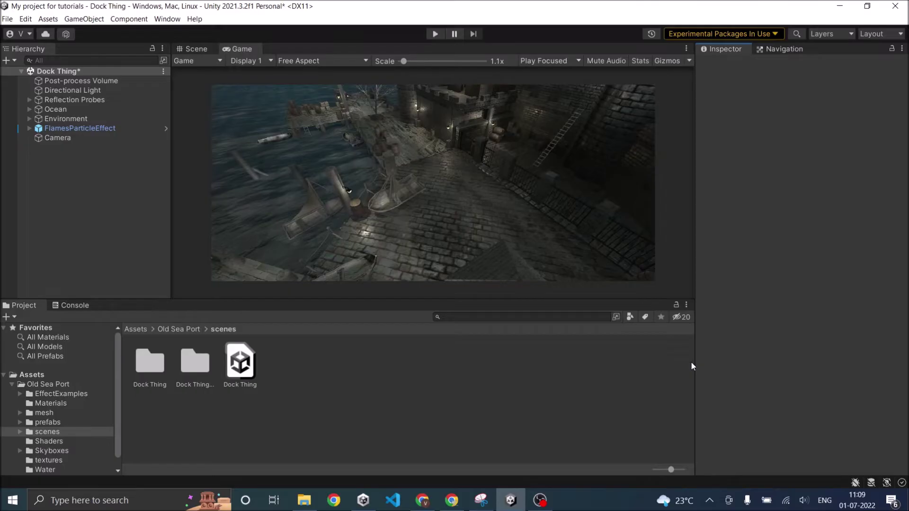
- Check the Cinemachine package among the Unity Registry packages in the Package Manager
click(171, 20)
click(225, 139)
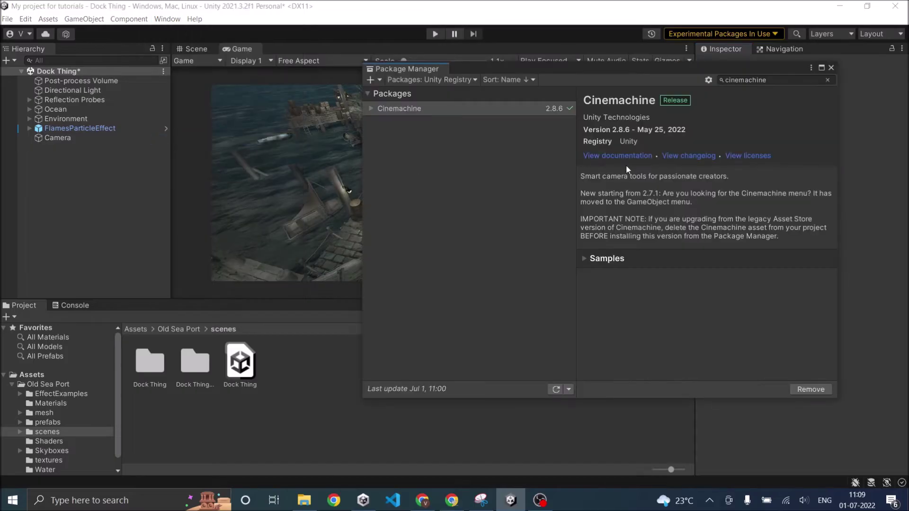
click(416, 80)
click(425, 95)
click(831, 67)
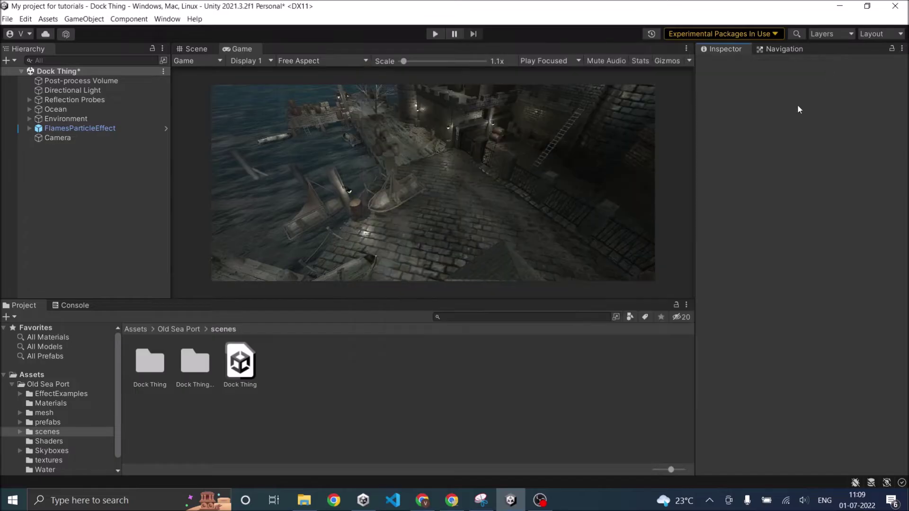
- Add a Cinemachine virtual camera from a high scene view overlooking the whole sea port
click(7, 60)
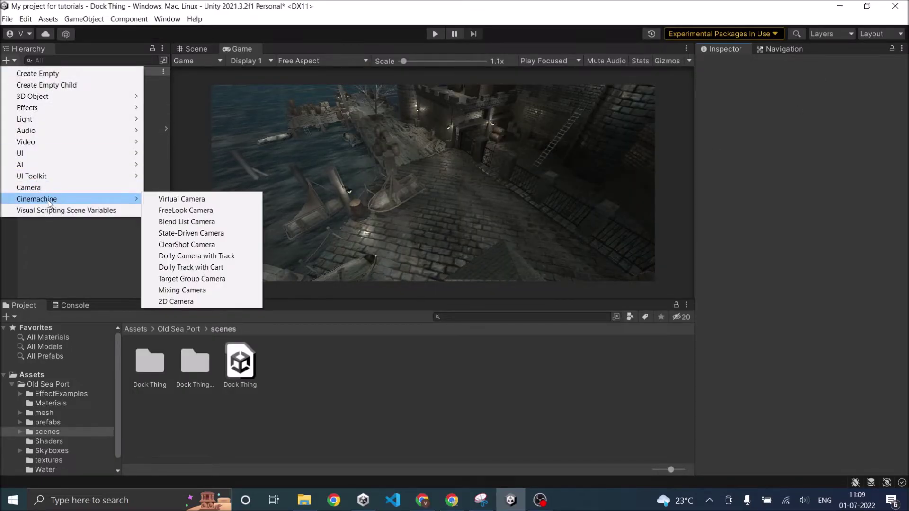
click(79, 241)
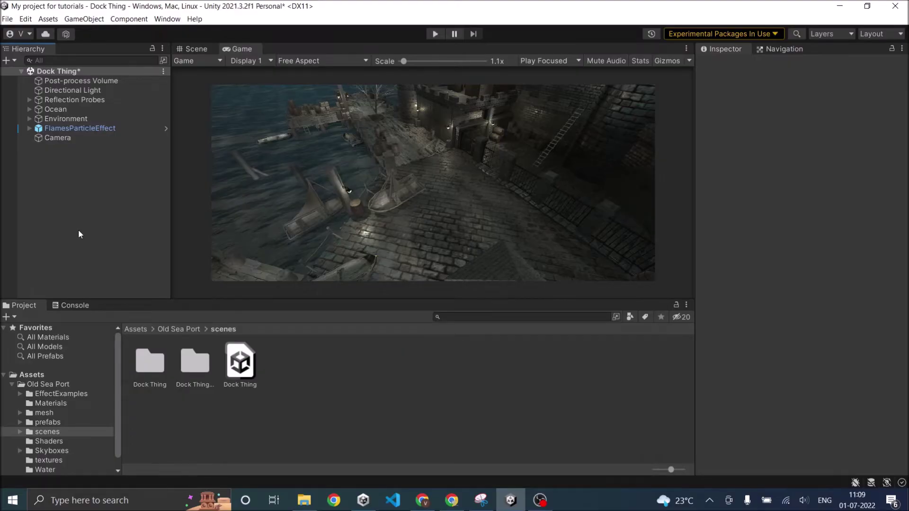
key(ctrl+1)
scroll(454, 197, up, 8)
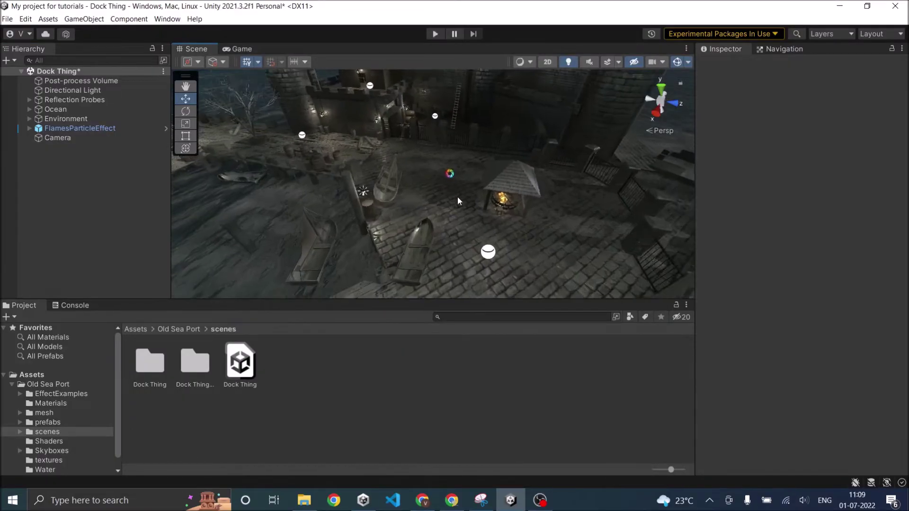
alt+drag(444, 215, 635, 218)
scroll(575, 181, down, 4)
scroll(575, 181, down, 2)
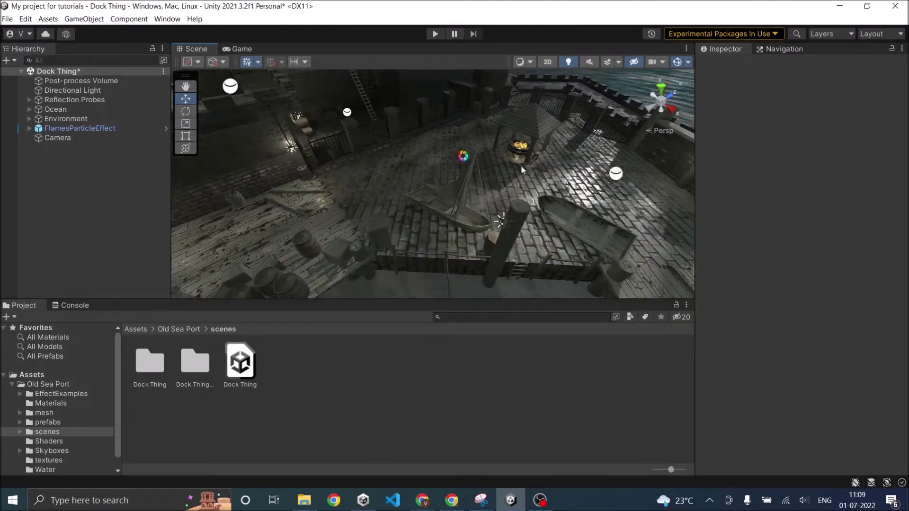
alt+drag(630, 174, 330, 194)
scroll(332, 195, down, 2)
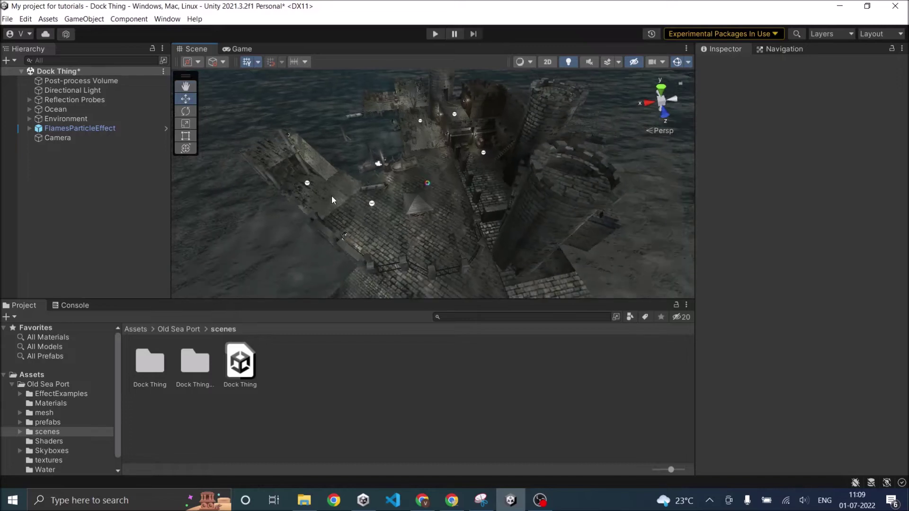
scroll(331, 195, down, 2)
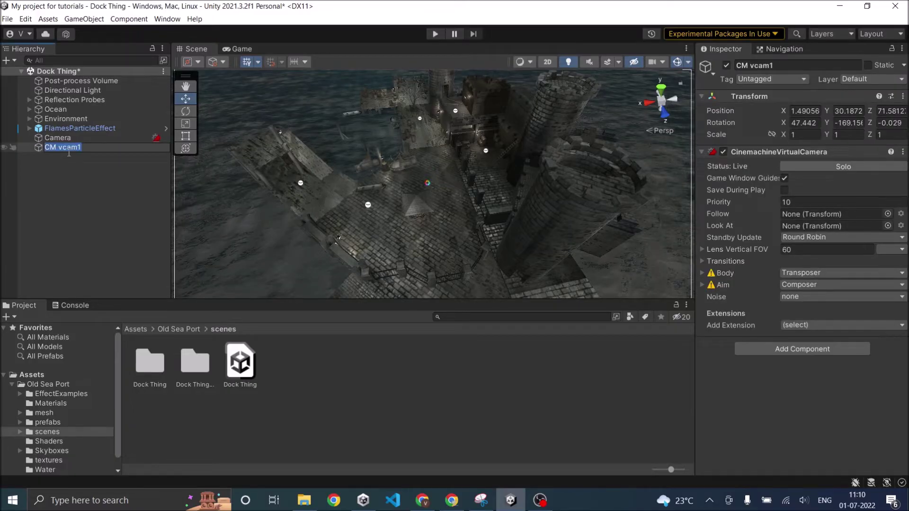
click(69, 158)
- Inspect the CinemachineBrain component on the main Camera object
click(64, 138)
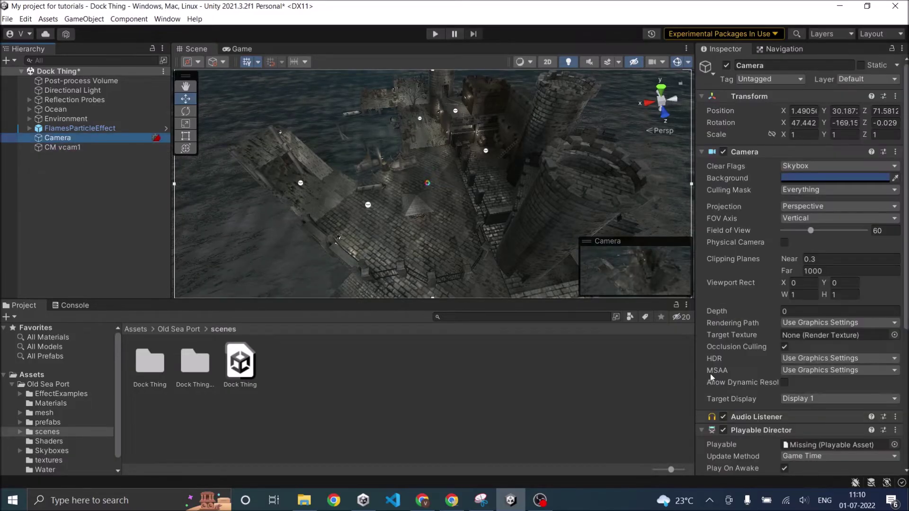
scroll(720, 376, down, 5)
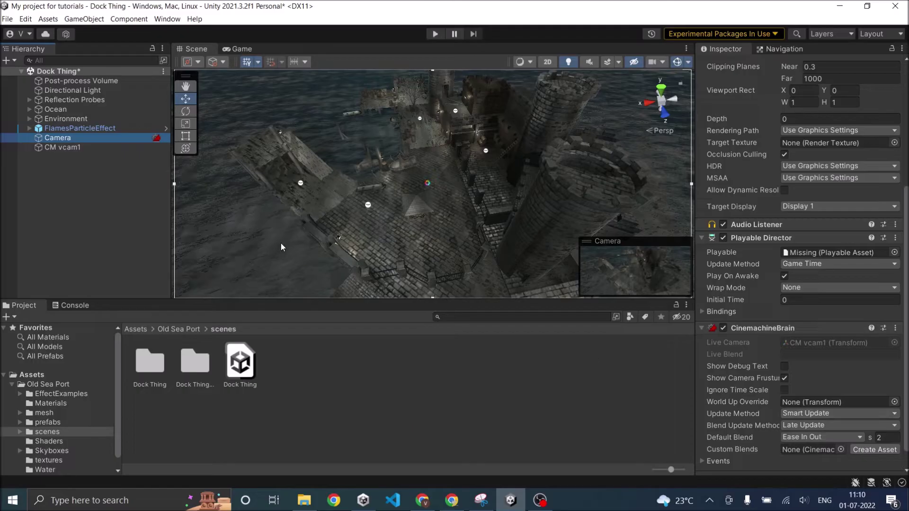
click(100, 204)
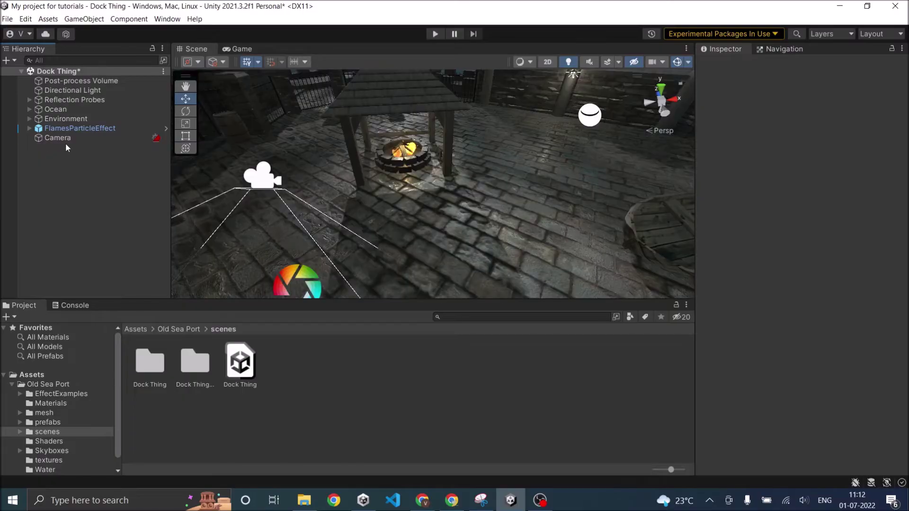
- Add a Cinemachine virtual camera from the close scene view of the roofed fire pit
click(13, 64)
mouse_move(92, 204)
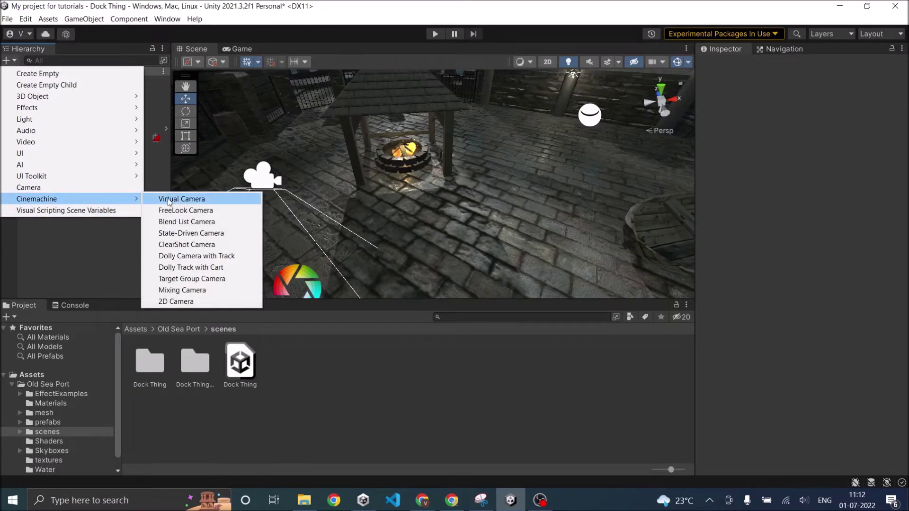
click(182, 198)
scroll(411, 230, down, 5)
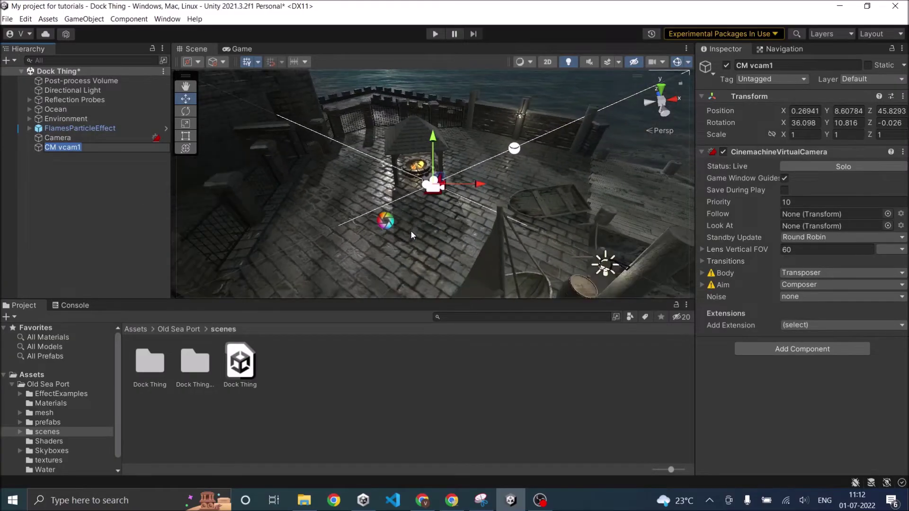
- Add a second Cinemachine virtual camera from a side view looking down over the fire pit courtyard and boats
scroll(408, 231, up, 2)
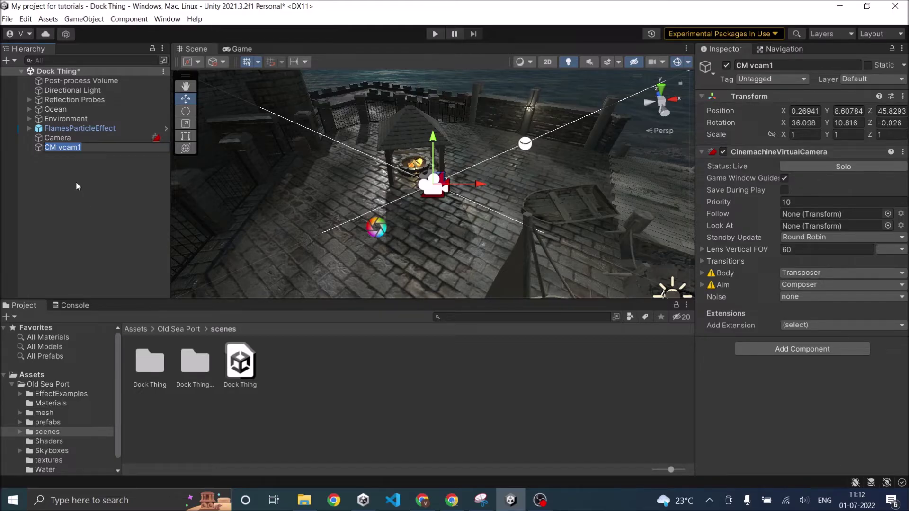
alt+drag(557, 169, 307, 199)
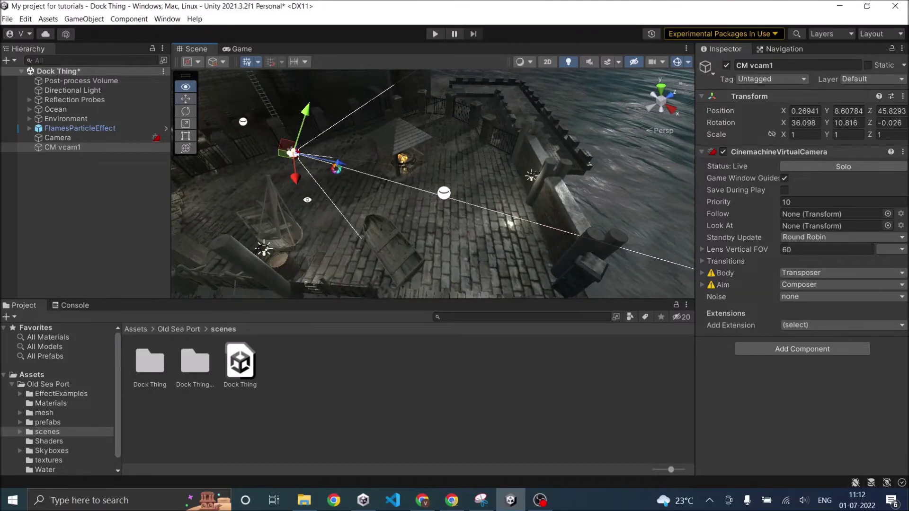
click(7, 61)
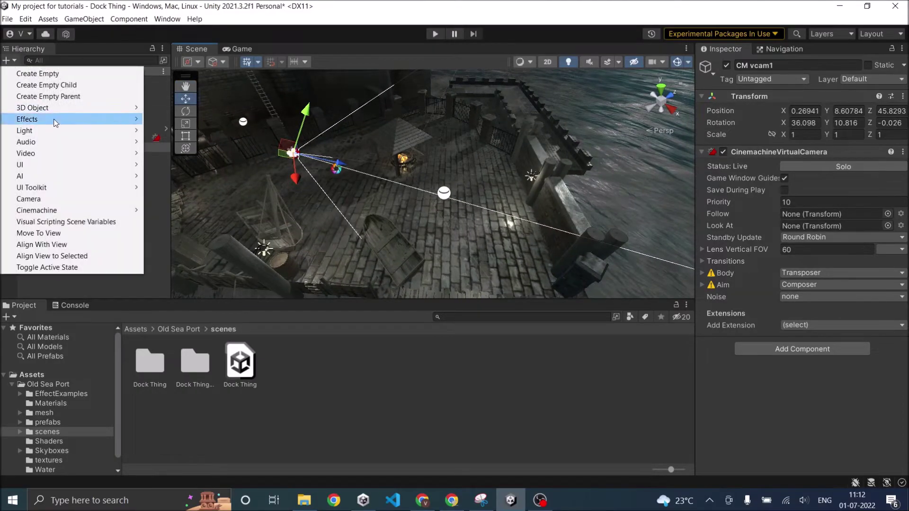
mouse_move(92, 213)
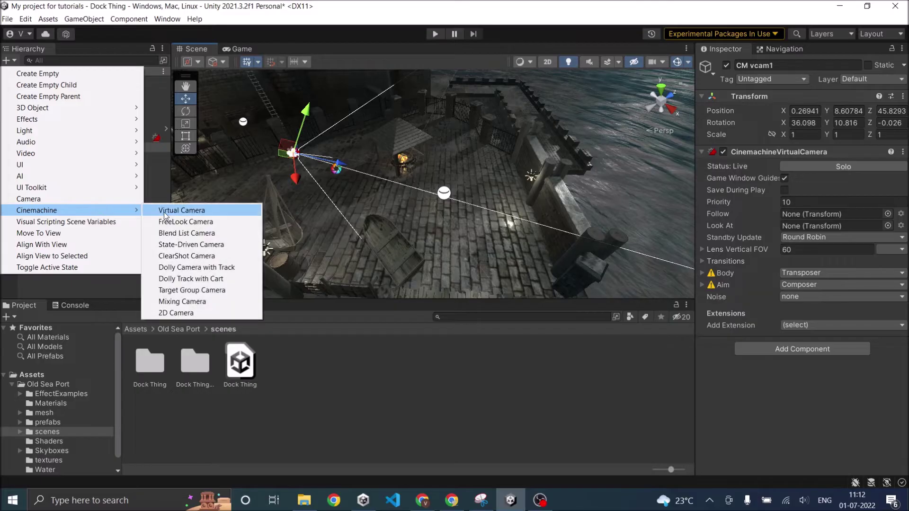
click(192, 154)
- Add a third Cinemachine virtual camera from a wide high view showing the entire port and its towers
alt+drag(356, 211, 443, 98)
middle_drag(443, 98, 439, 156)
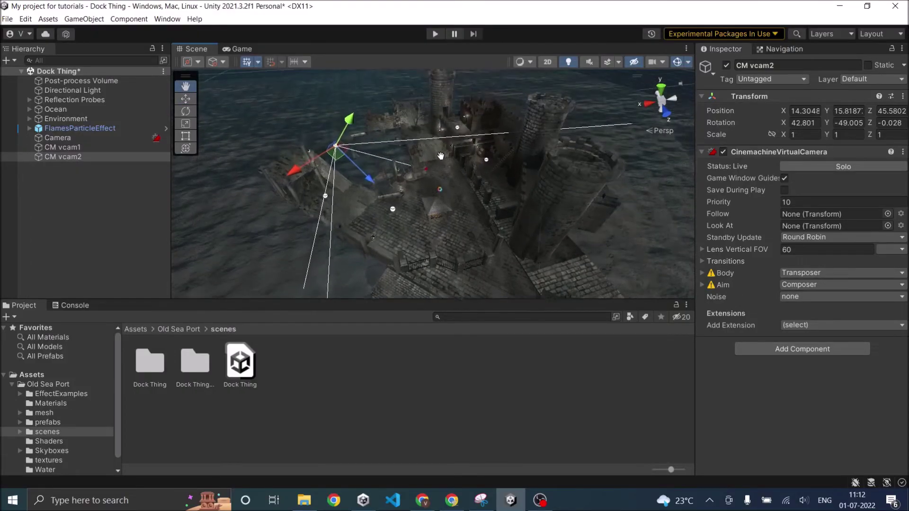
scroll(431, 184, up, 1)
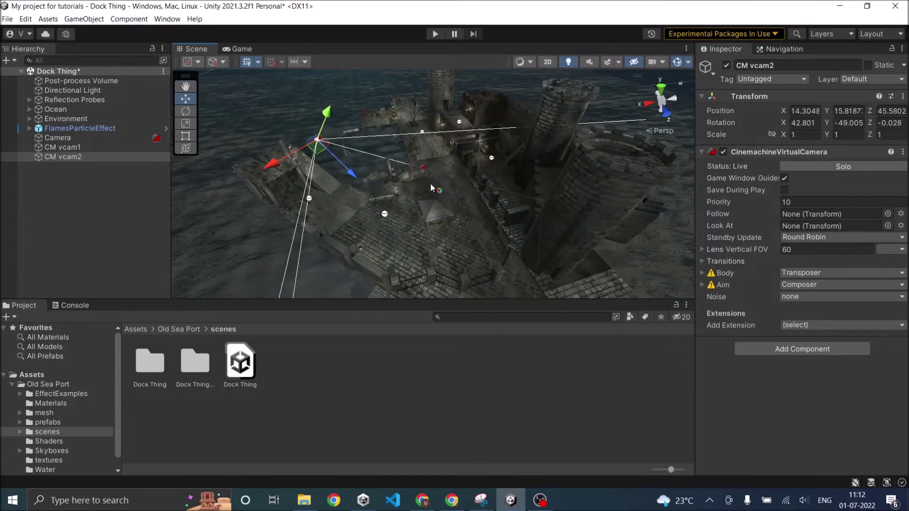
click(10, 60)
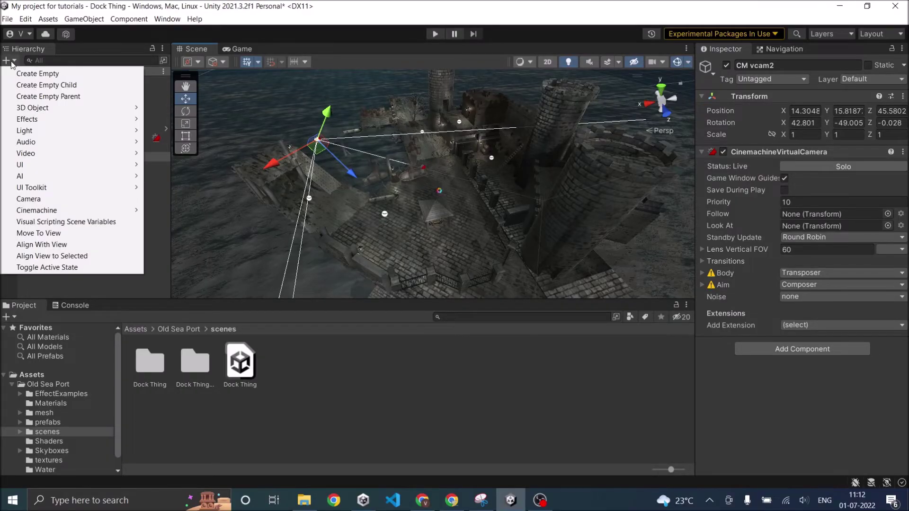
mouse_move(61, 210)
click(166, 211)
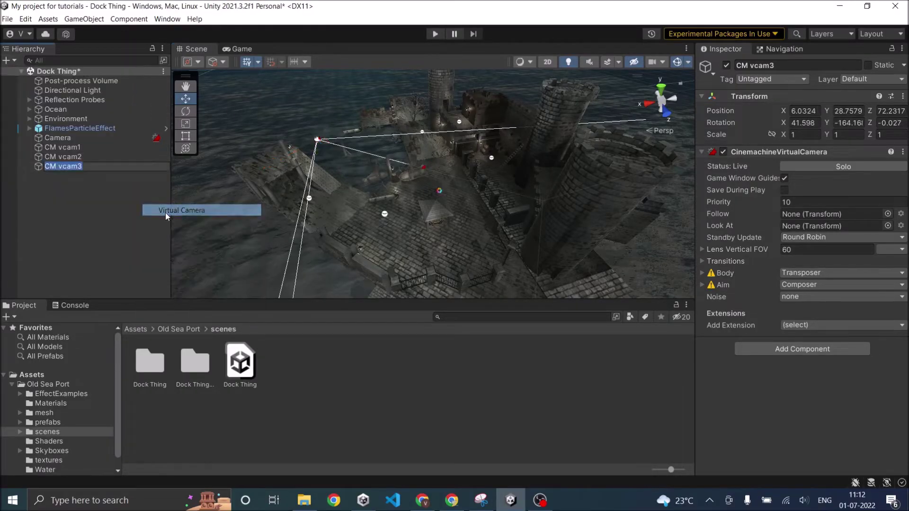
click(80, 167)
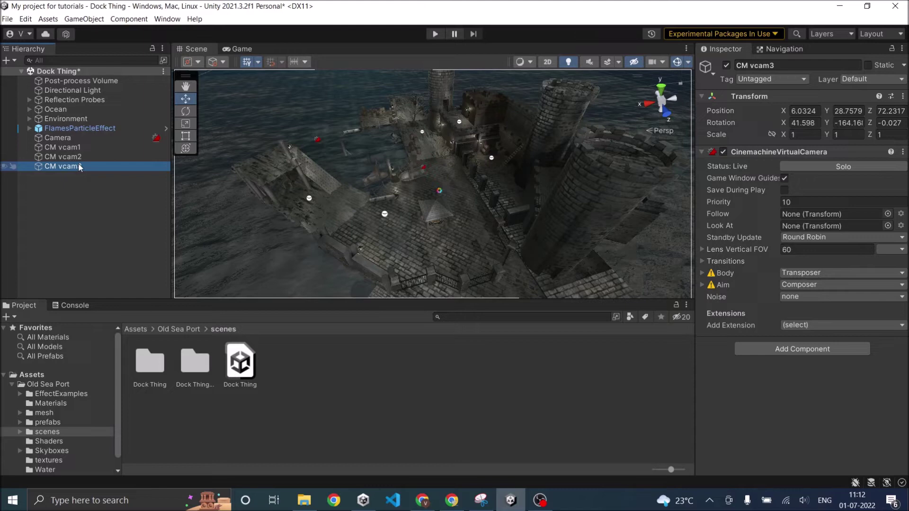
click(95, 225)
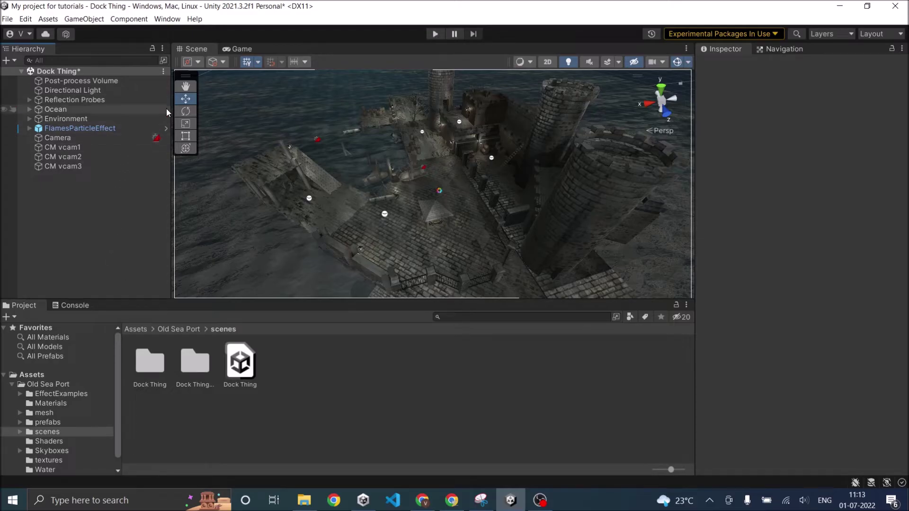
- Open the Timeline window and dock it beside the Console
click(167, 19)
mouse_move(265, 245)
click(339, 243)
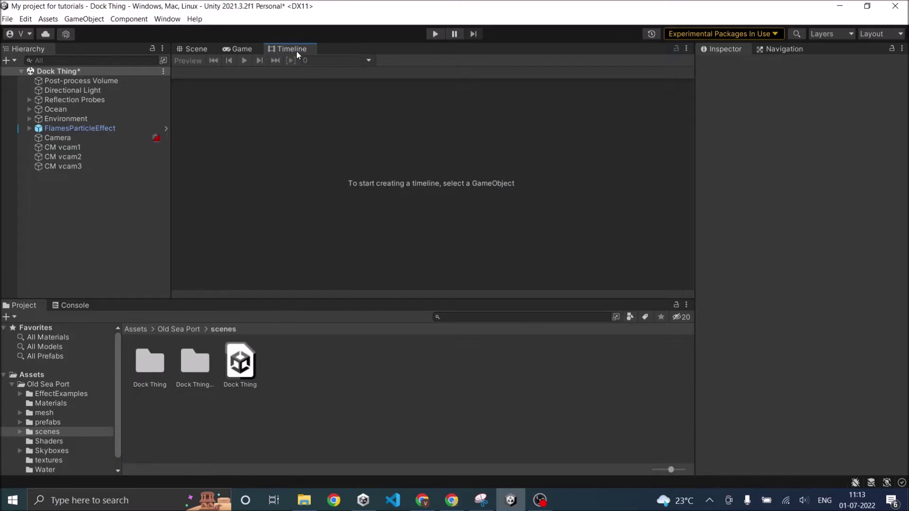
drag(295, 50, 110, 304)
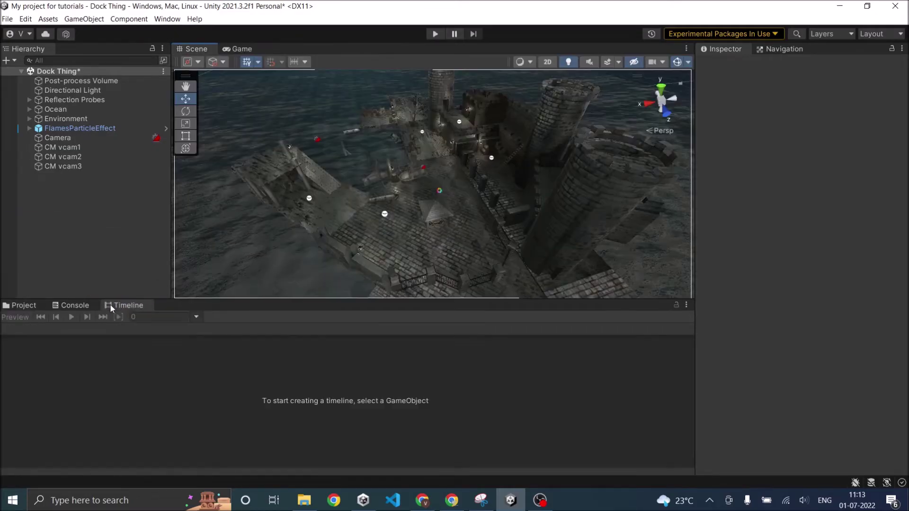
- Create a timeline asset for the Camera object and save it as CameraTimeline in the scenes folder
click(70, 139)
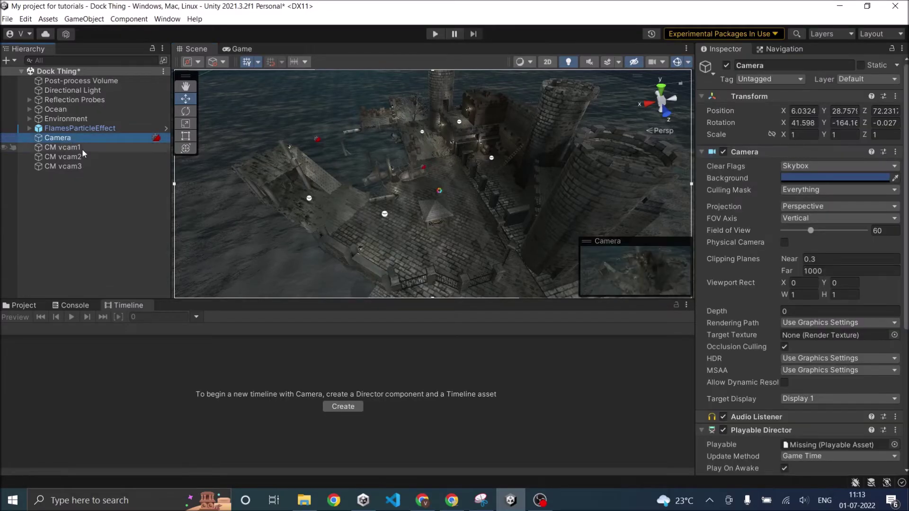
click(348, 409)
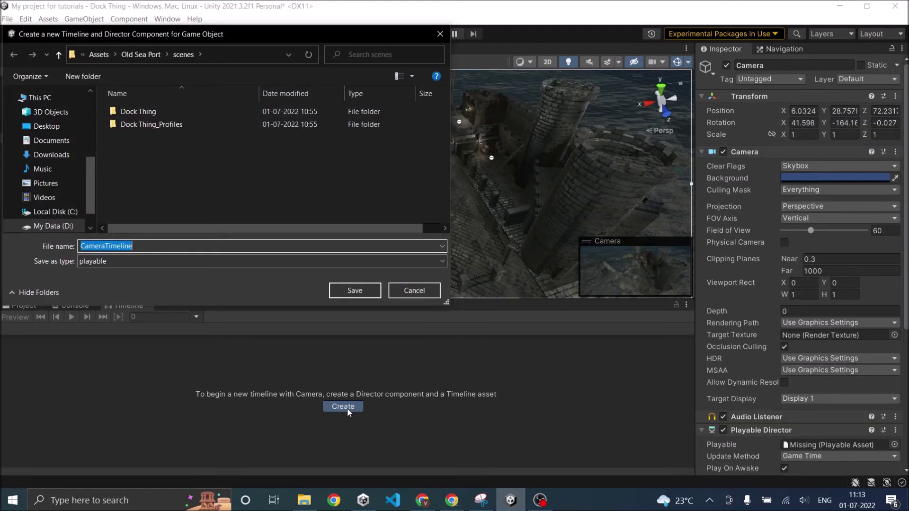
click(157, 248)
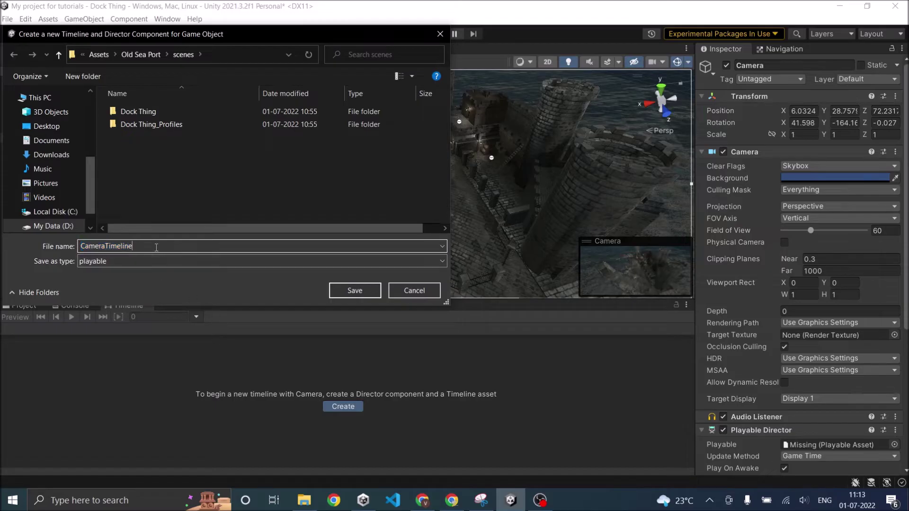
click(359, 291)
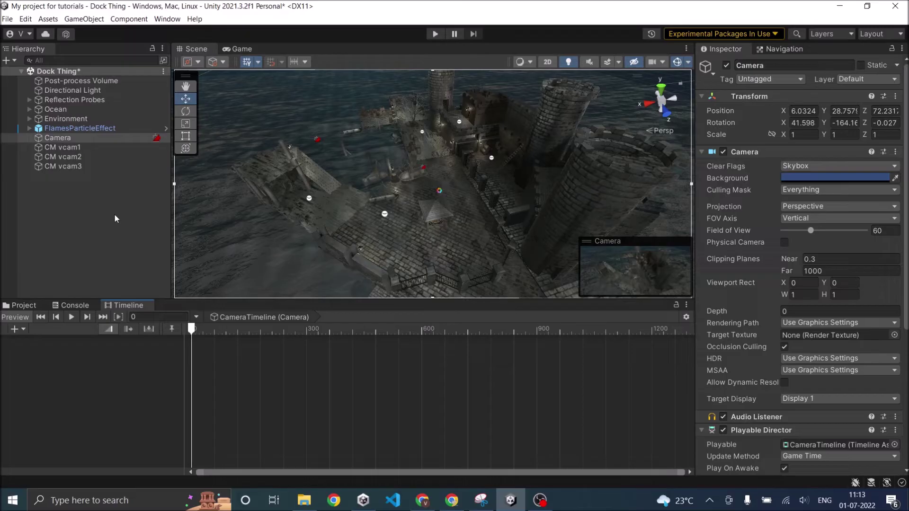
- Add a Cinemachine Track to the timeline and bind the Camera object to it
click(18, 332)
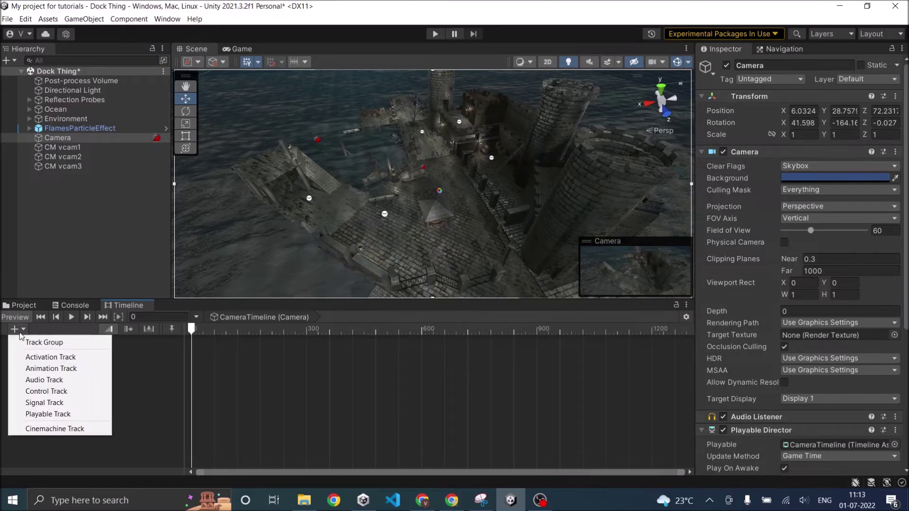
click(68, 430)
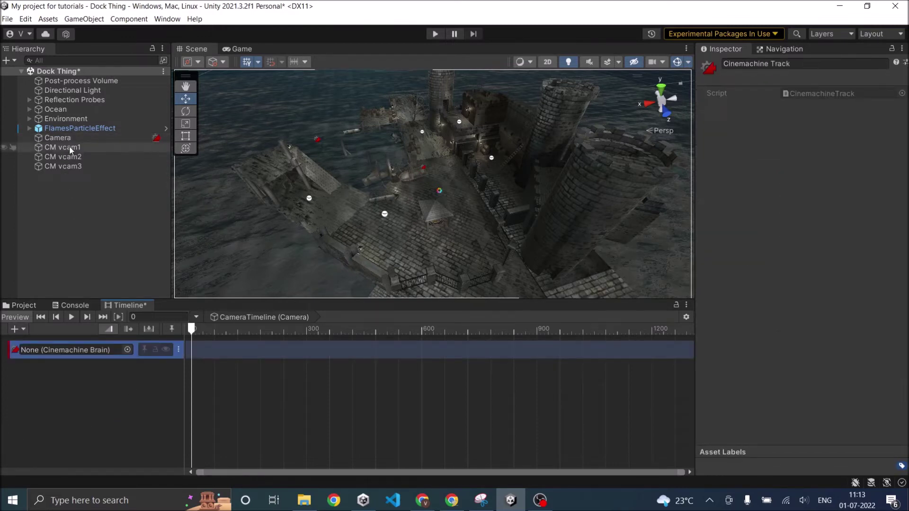
drag(69, 140, 78, 349)
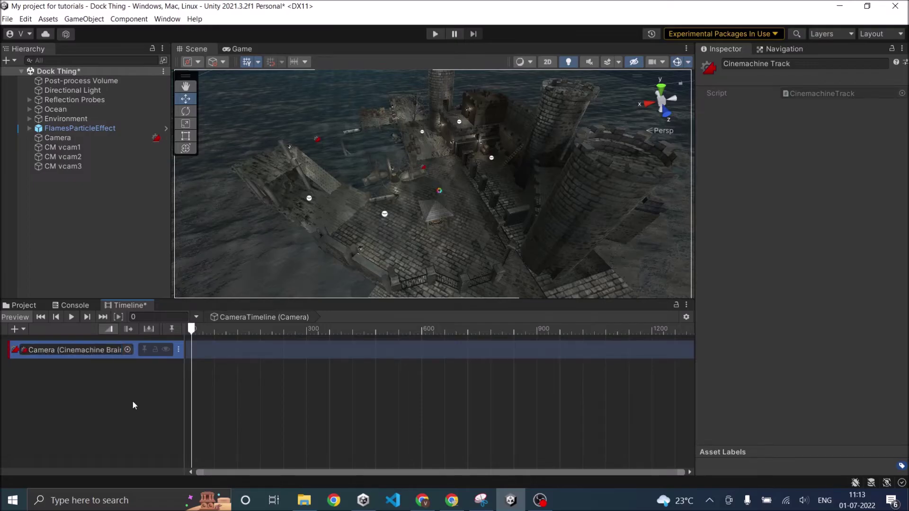
- Place CM vcam1, CM vcam2 and CM vcam3 as successive shots on the Cinemachine track, with gaps between them
drag(71, 149, 233, 360)
drag(76, 157, 401, 358)
drag(78, 166, 588, 355)
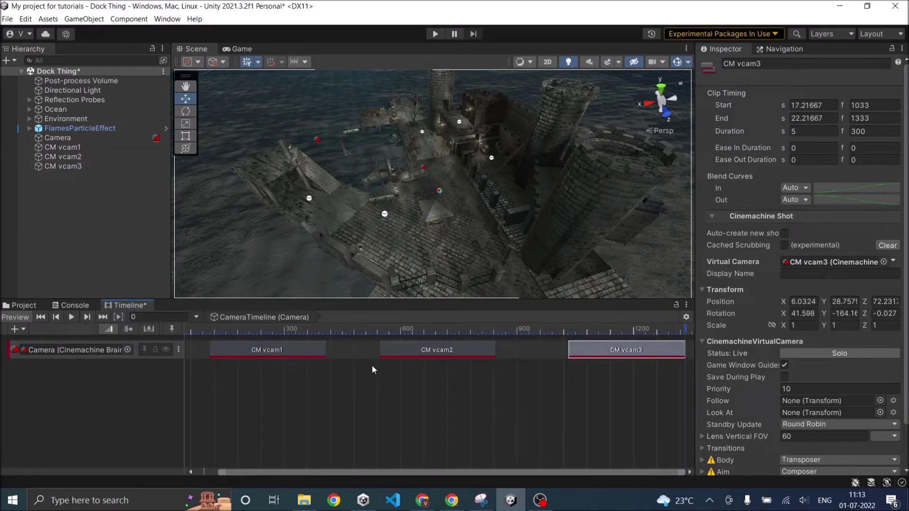
- Play the timeline to preview the transitions between the three virtual cameras, stopping during the CM vcam3 shot
click(72, 317)
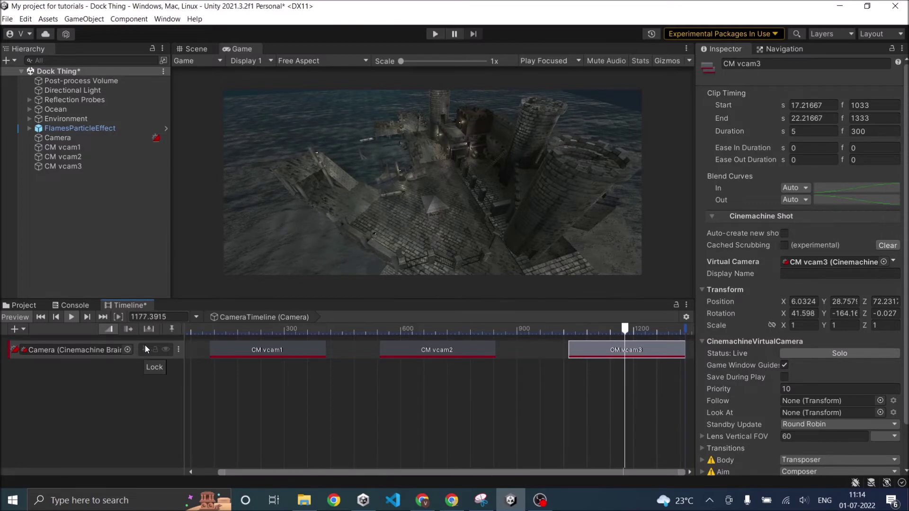
click(74, 317)
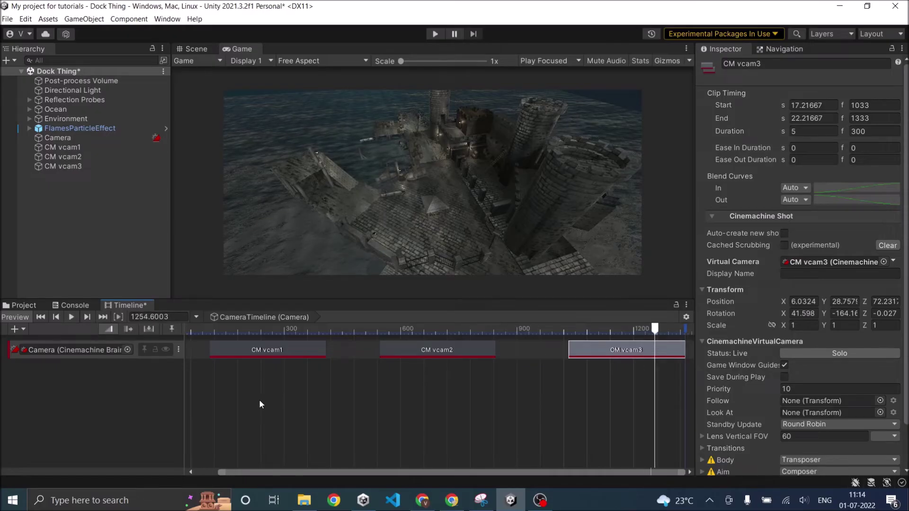
- Start the CM vcam1 shot earlier, overlap it with an extended CM vcam2 shot, and shorten the end of CM vcam2
drag(212, 356, 186, 349)
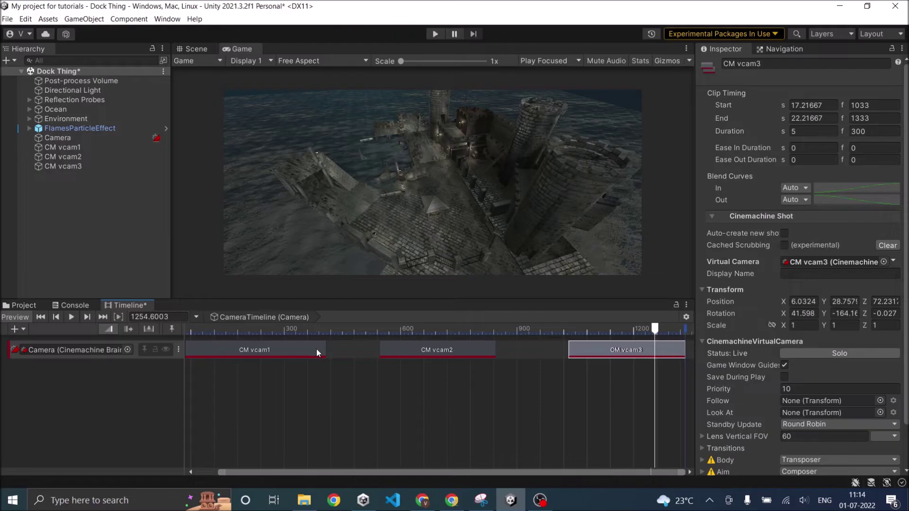
drag(324, 353, 234, 355)
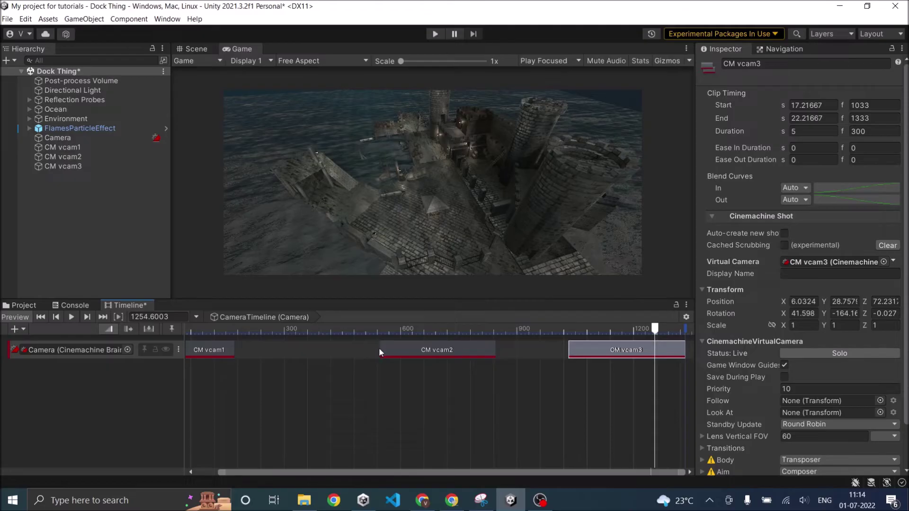
drag(258, 351, 310, 351)
drag(383, 349, 235, 349)
drag(495, 349, 440, 350)
- Extend the CM vcam3 shot's start back to frame 539, overlapping CM vcam2, and shorten its end to just past frame 900
drag(569, 346, 374, 349)
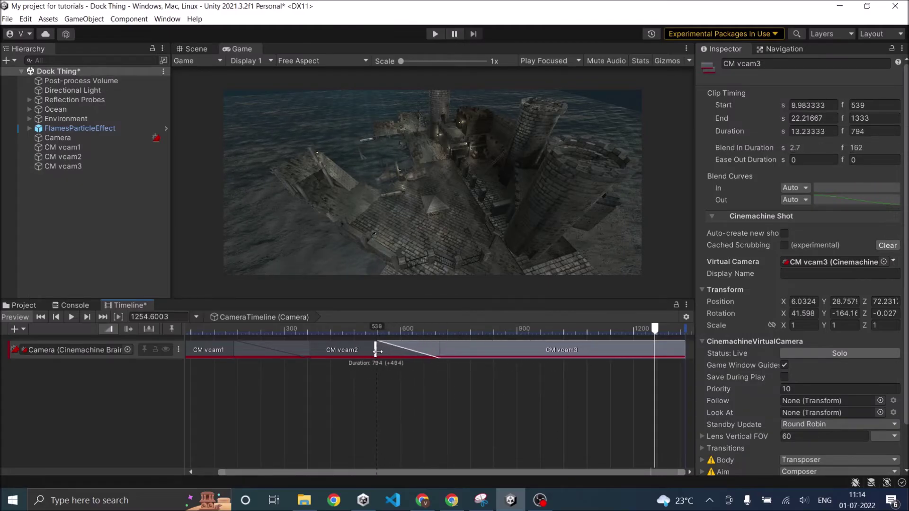
scroll(584, 346, down, 3)
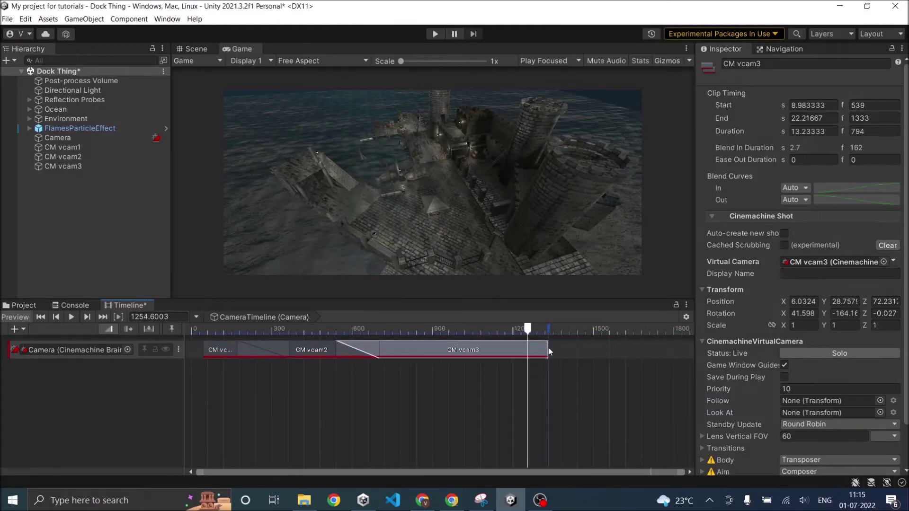
drag(546, 348, 446, 349)
click(419, 425)
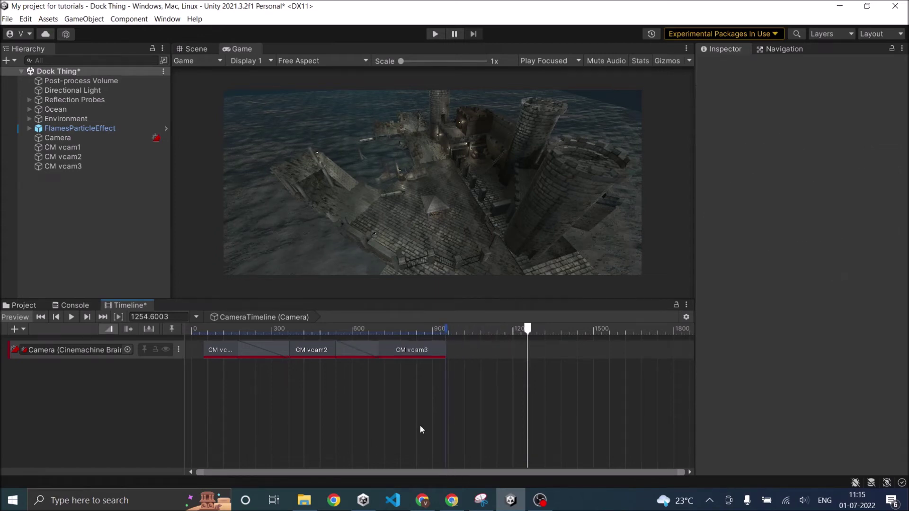
- Preview the blended shots on the timeline, stopping during CM vcam3, and run the scene in play mode
click(72, 319)
click(72, 316)
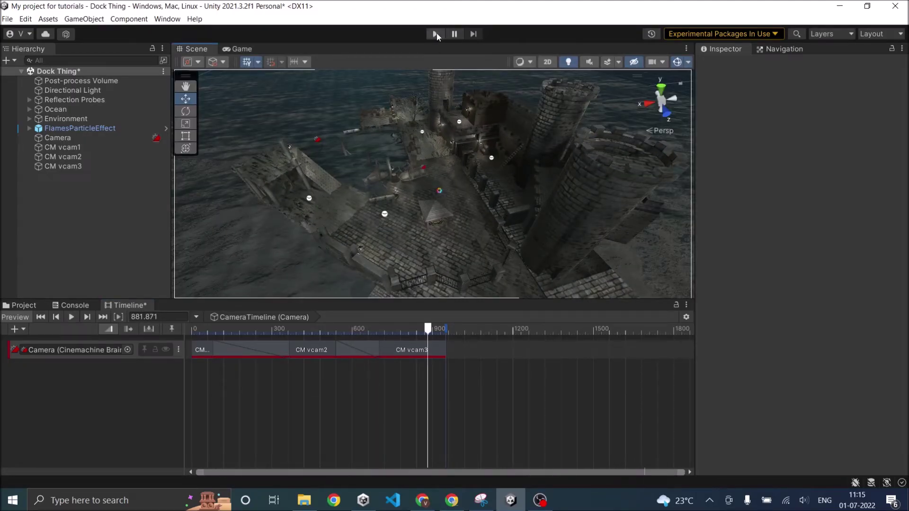
click(436, 34)
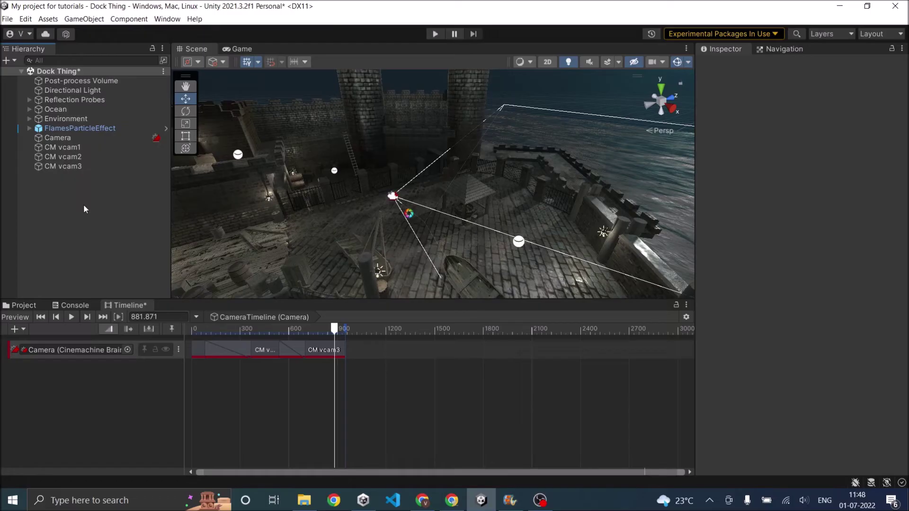
- Turn off Play On Awake in the Playable Director of the Camera object
click(76, 141)
scroll(770, 252, down, 3)
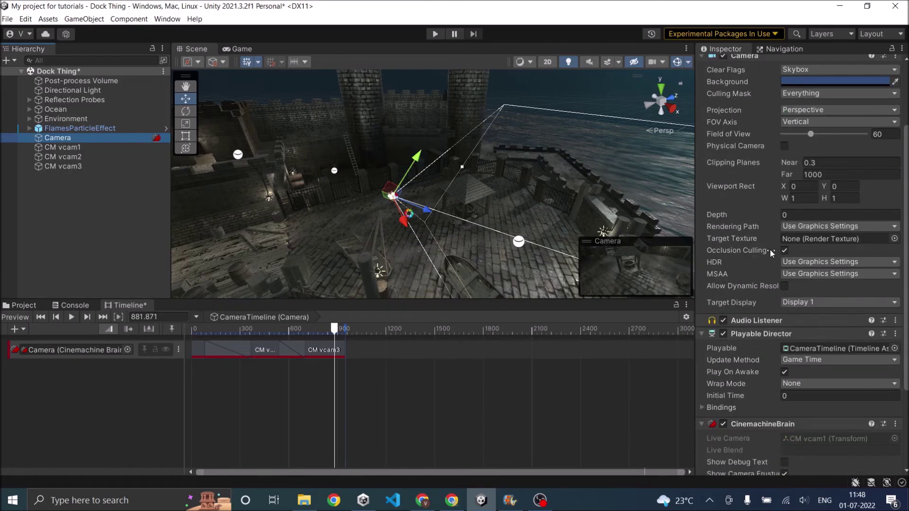
scroll(765, 287, down, 1)
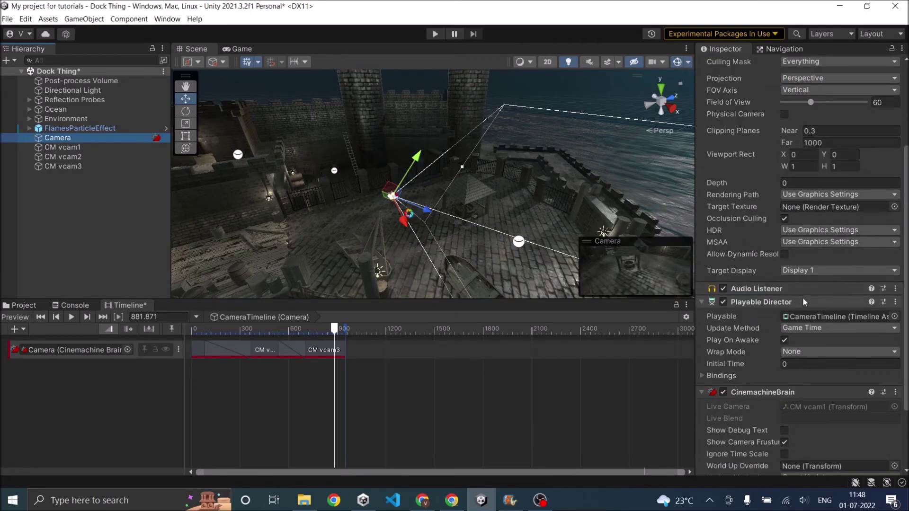
click(785, 341)
- Create a new script named Cutscene_controller and add it as a component to the Camera object
scroll(786, 376, down, 3)
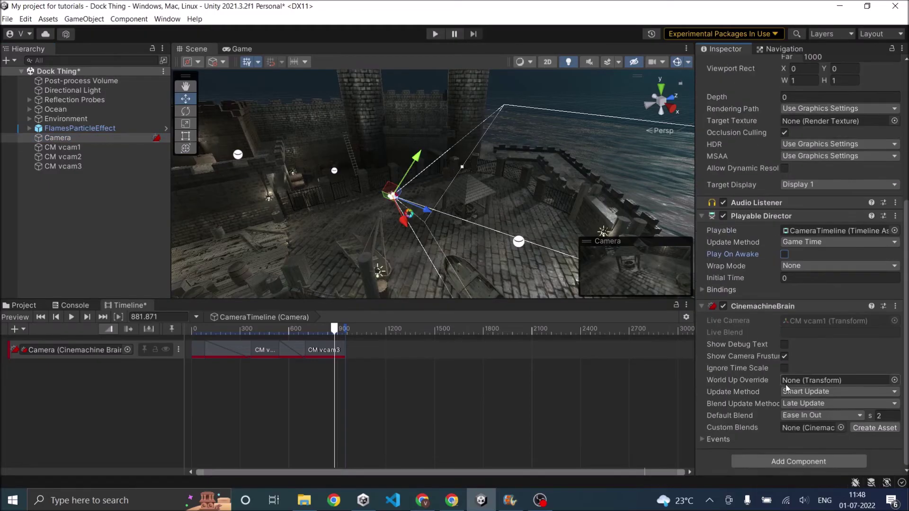
click(801, 462)
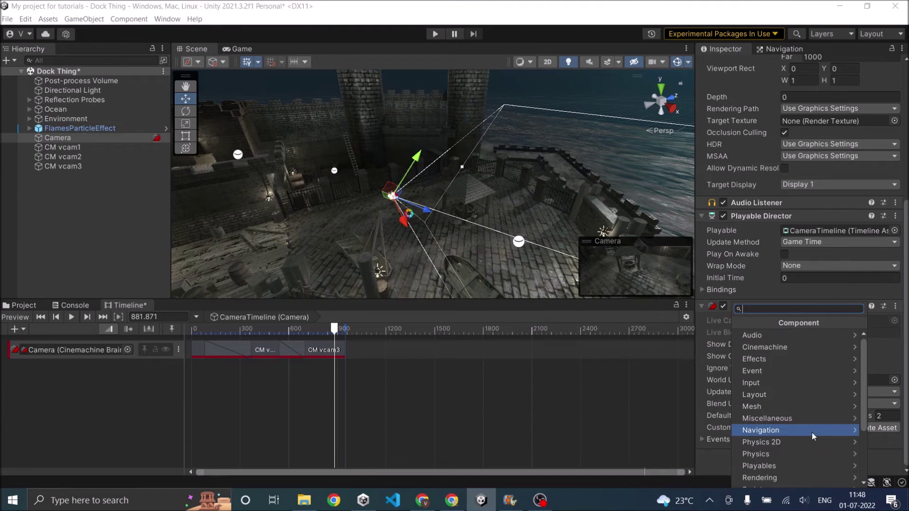
text(Cuts)
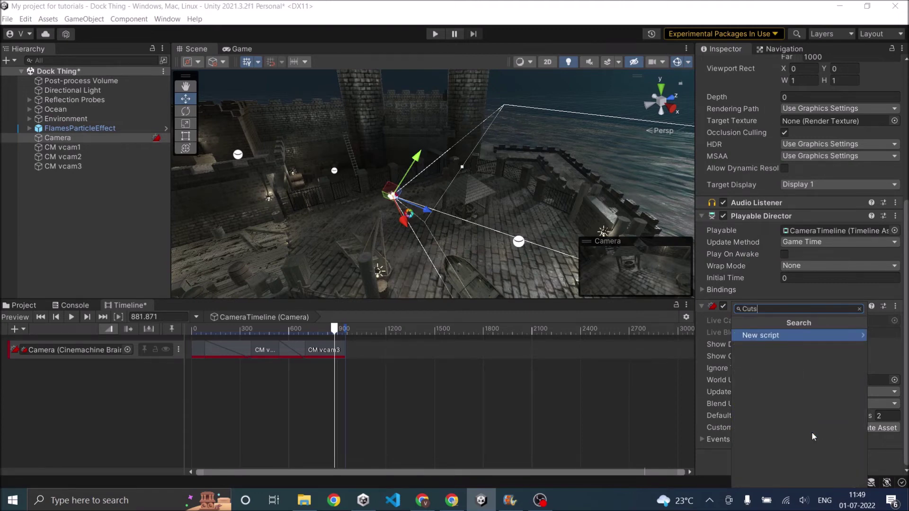
text(cene_)
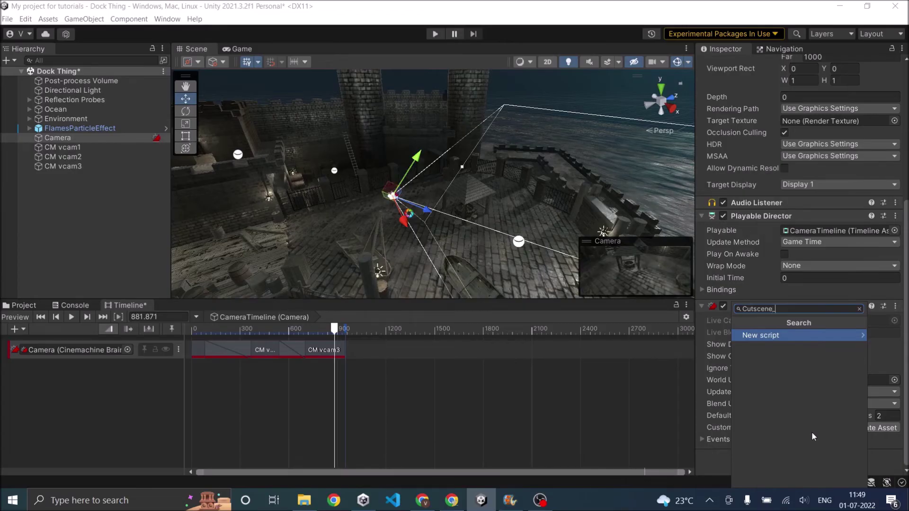
text(controller)
key(Return)
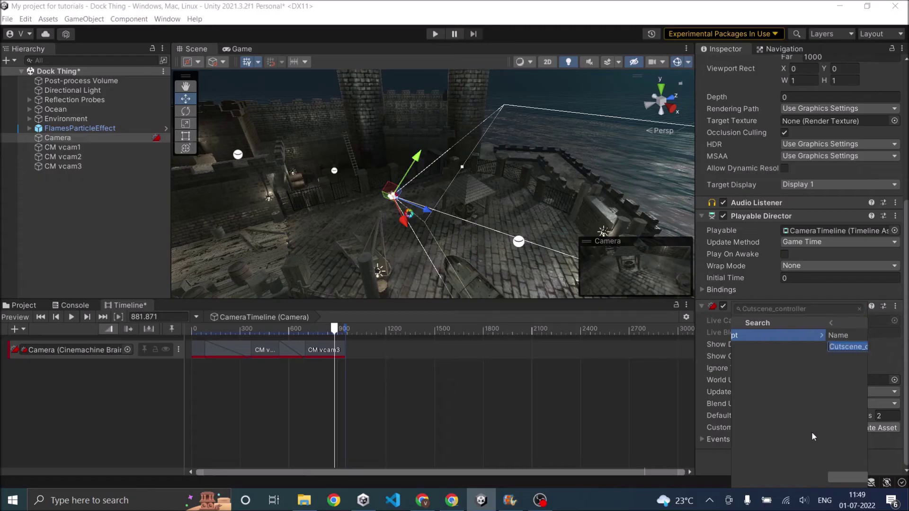
key(Return)
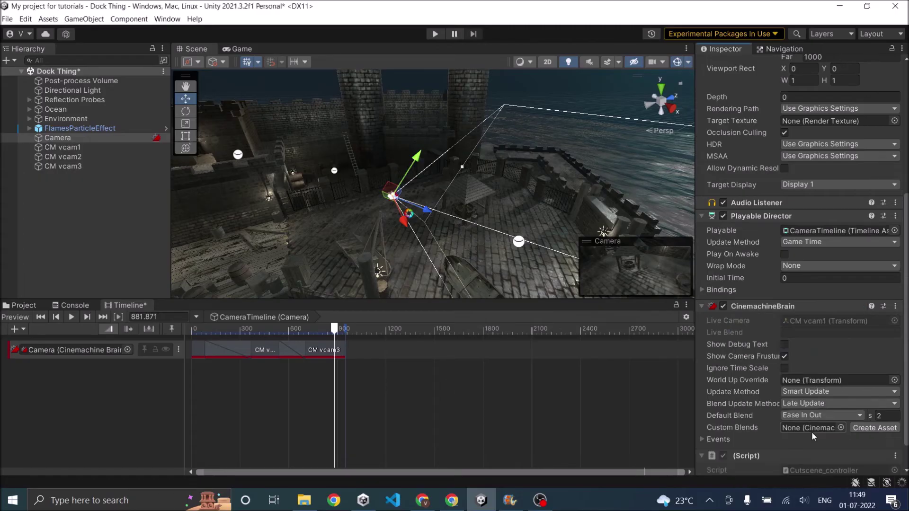
- Open the Camera's Cutscene_controller script for editing in Visual Studio Code
scroll(817, 436, down, 2)
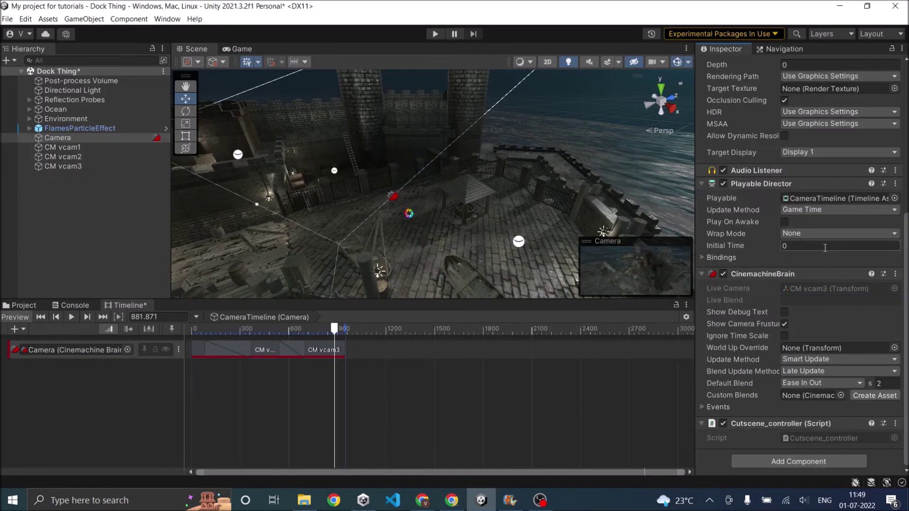
click(895, 424)
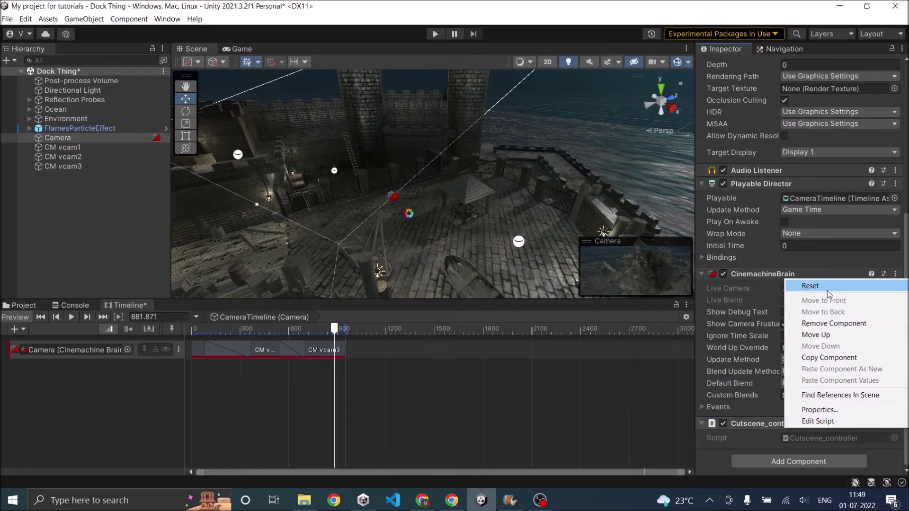
click(818, 421)
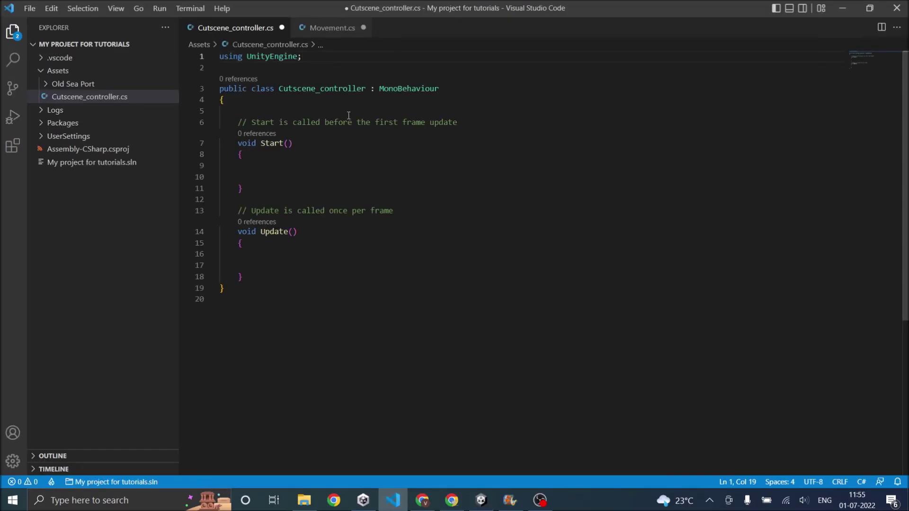
- Add the directive "using UnityEngine.Playables;" below the UnityEngine import
key(Return)
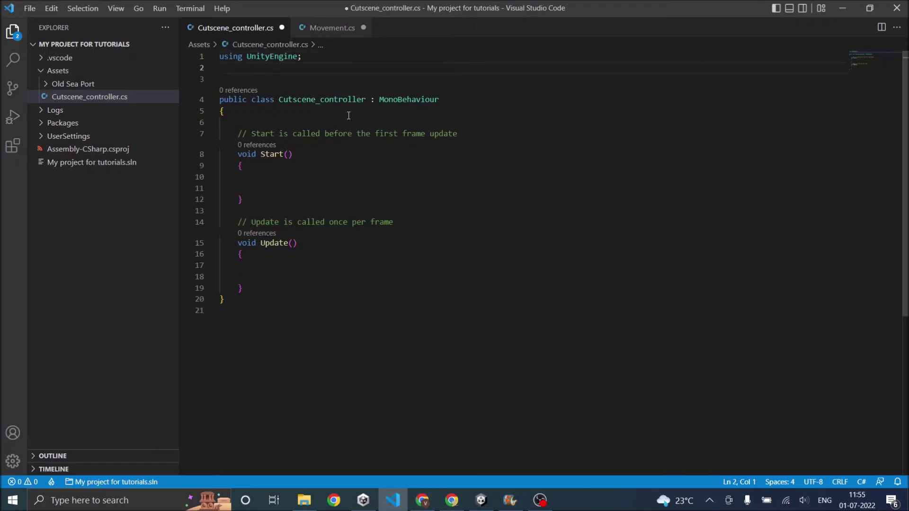
text(using unity)
key(Down)
key(Down)
key(Down)
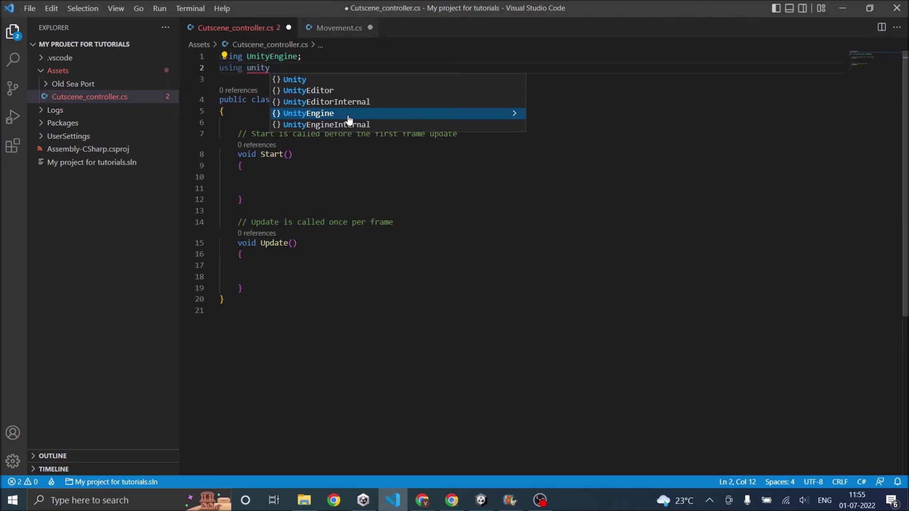
key(Tab)
text(.playable)
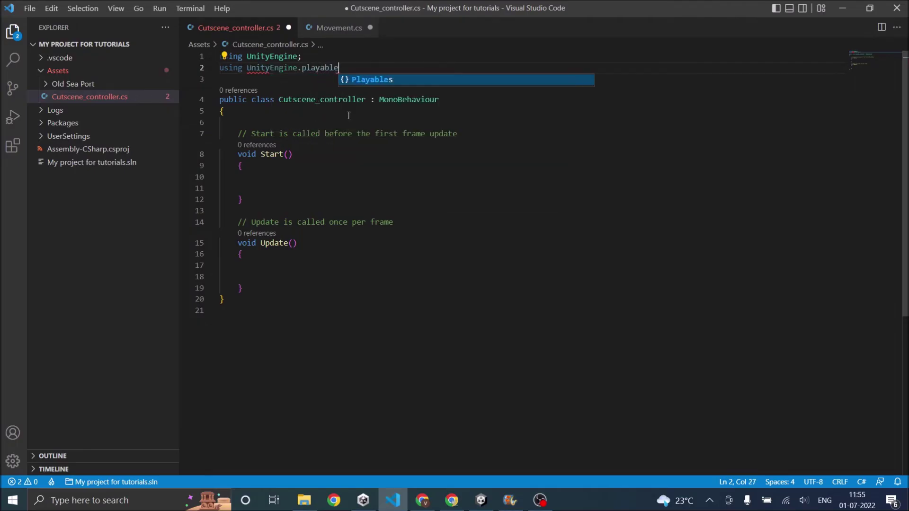
key(Tab)
text(;)
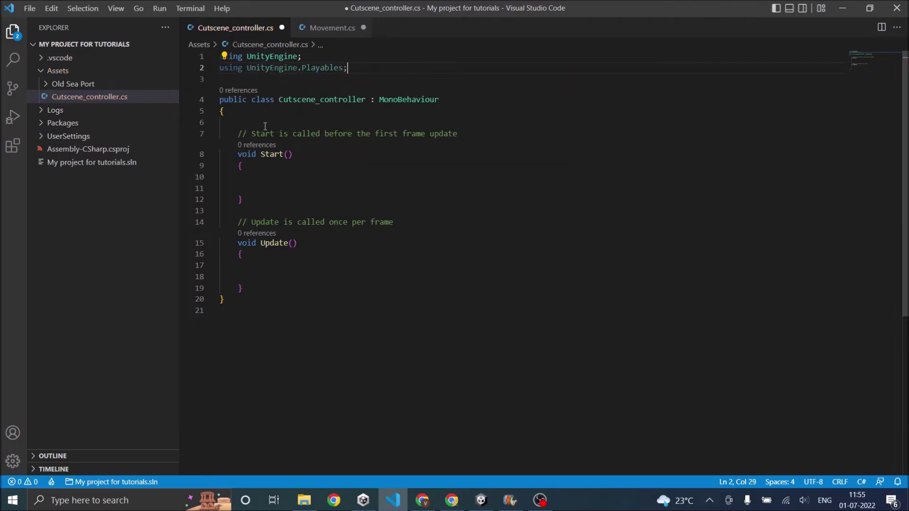
- Declare the field "PlayableDirector director;" at the start of the Cutscene_controller class
click(246, 118)
key(Return)
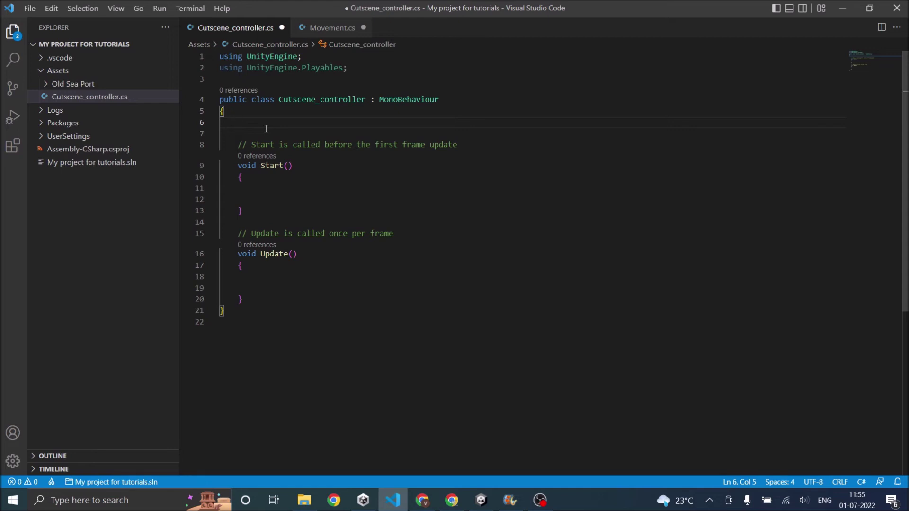
text(playable)
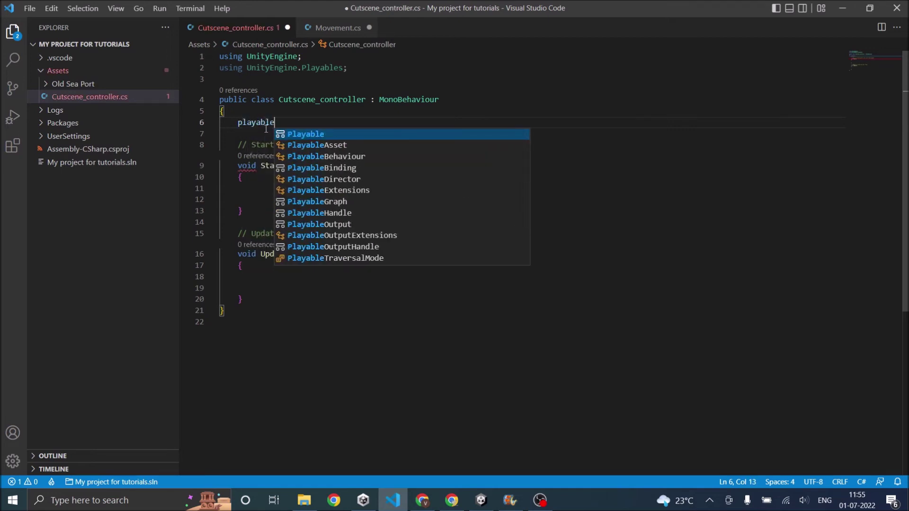
key(Down)
key(Down)
key(Down)
key(Down)
key(Tab)
text(director)
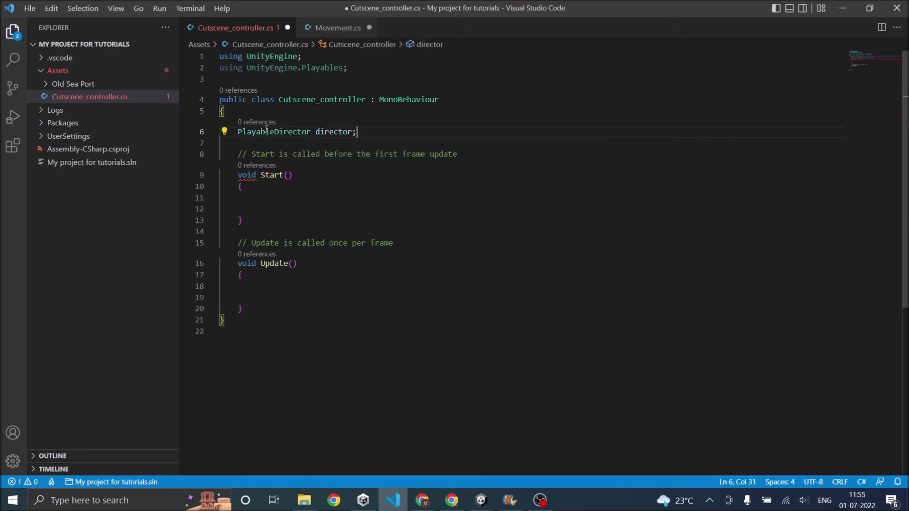
- Assign the component in Start with "director=GetComponent<PlayableDirector>();" and remove the surplus blank line after it
click(287, 187)
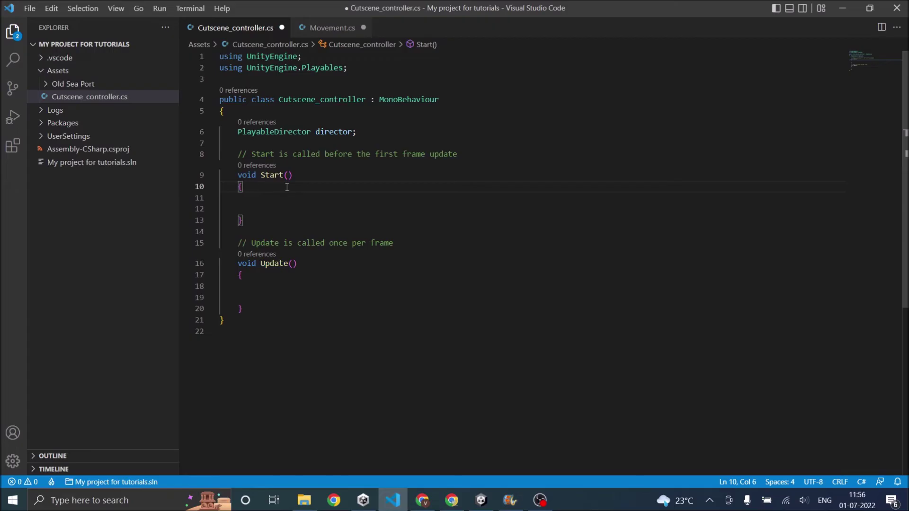
key(Return)
text(director)
key(Escape)
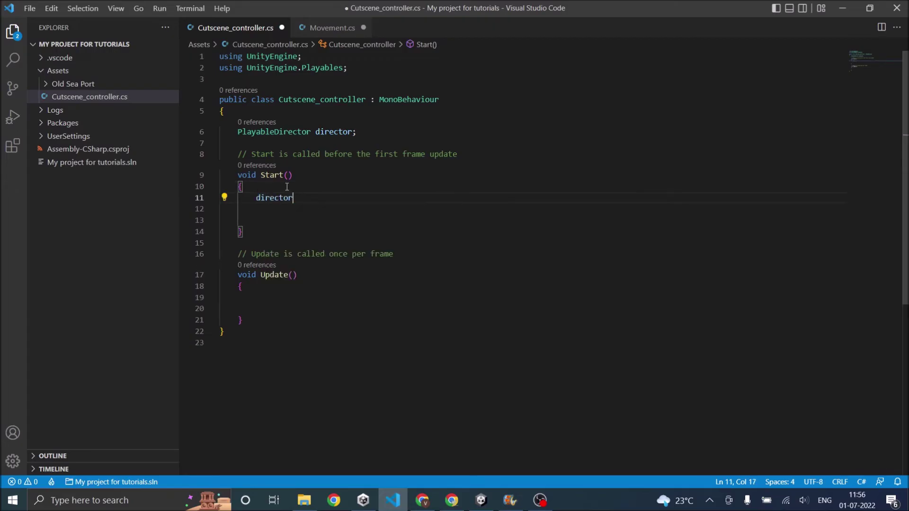
text(=GetComponent<playa)
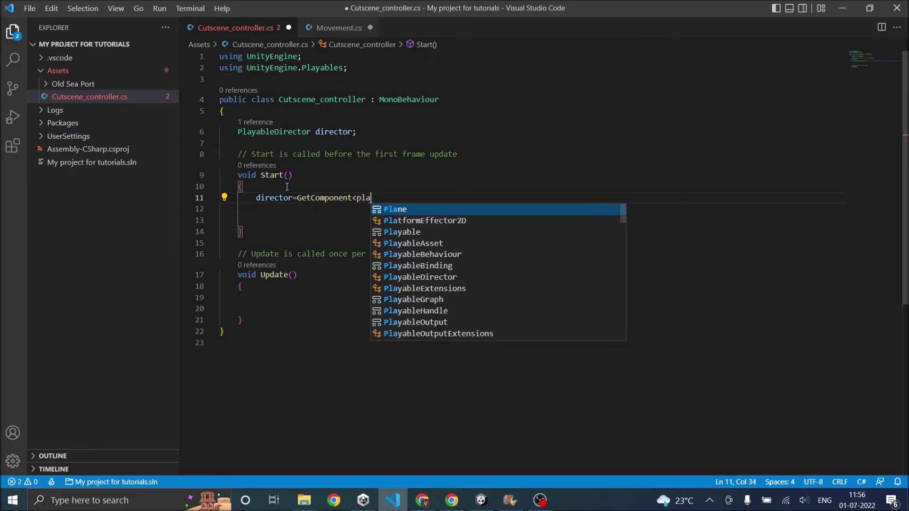
key(Down)
key(Down)
key(Down)
key(Down)
key(Return)
text(>();)
key(Delete)
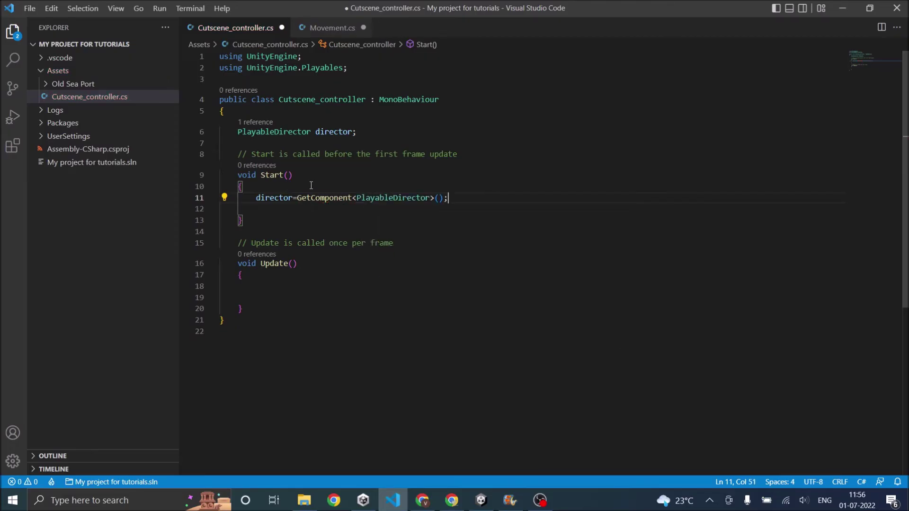
- Add an if block to Update with the condition Input.GetButtonDown("Jump") and an empty body in braces
click(268, 274)
key(Return)
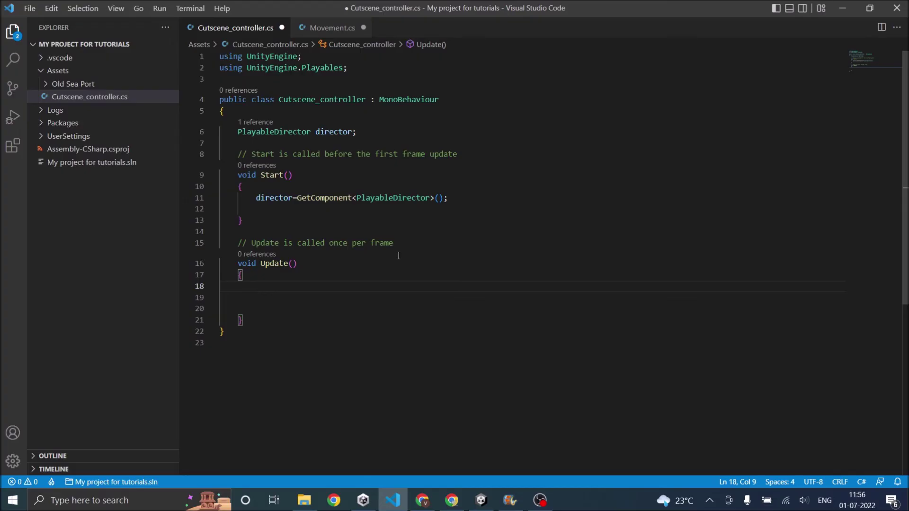
text(if)
text((Input)
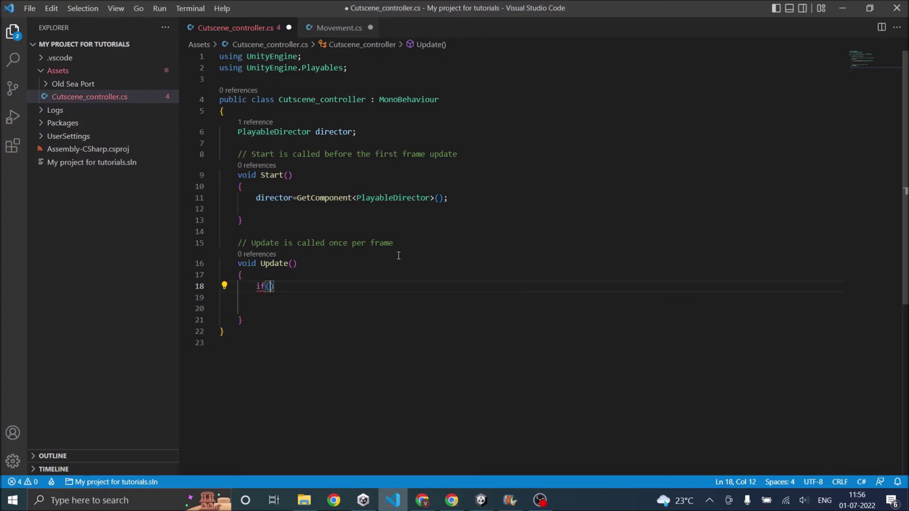
text(.get)
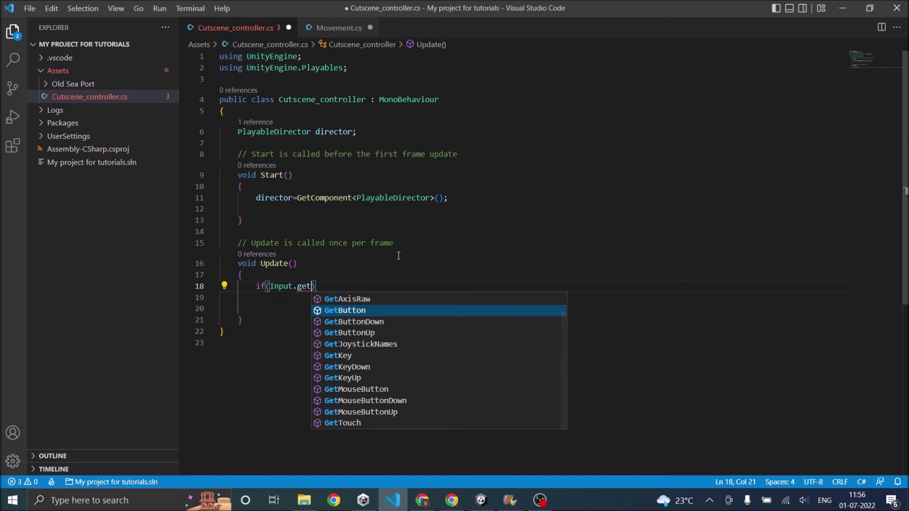
key(Down)
key(Return)
text(()
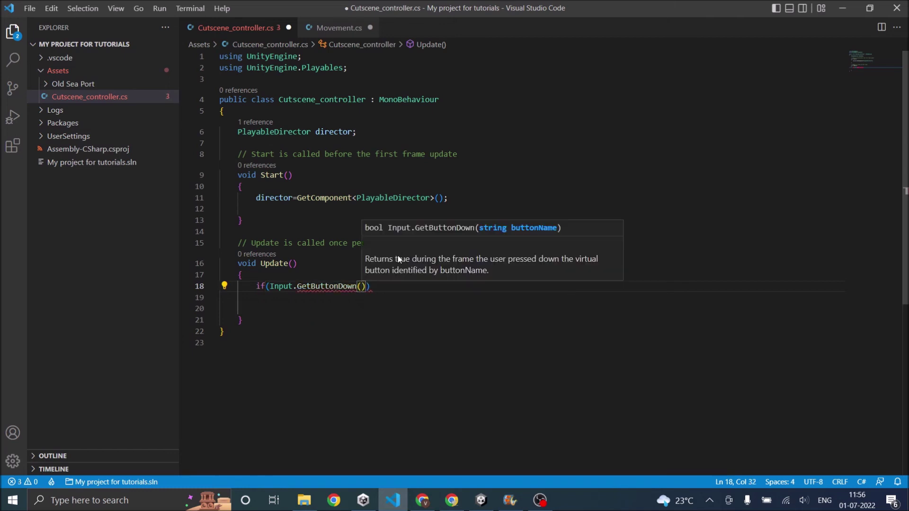
text("Jump)
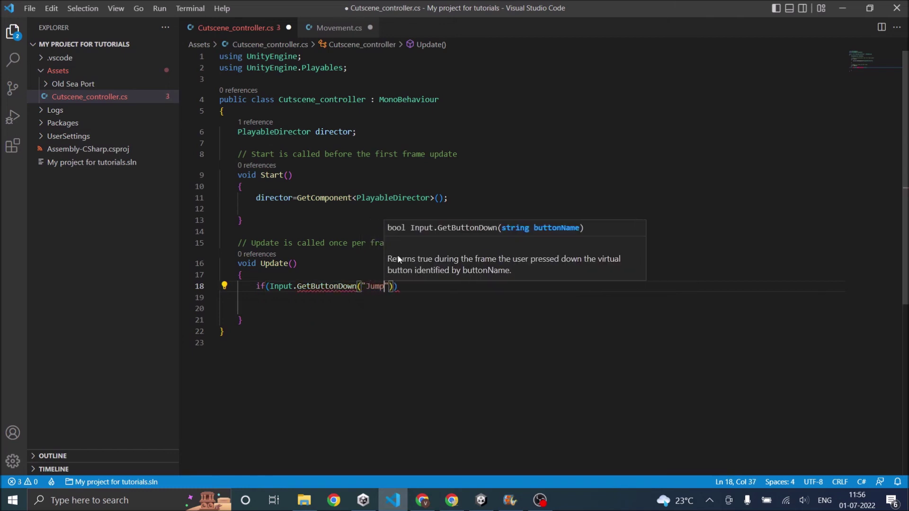
key(Right)
key(Right)
key(Right)
key(Return)
text({)
key(Return)
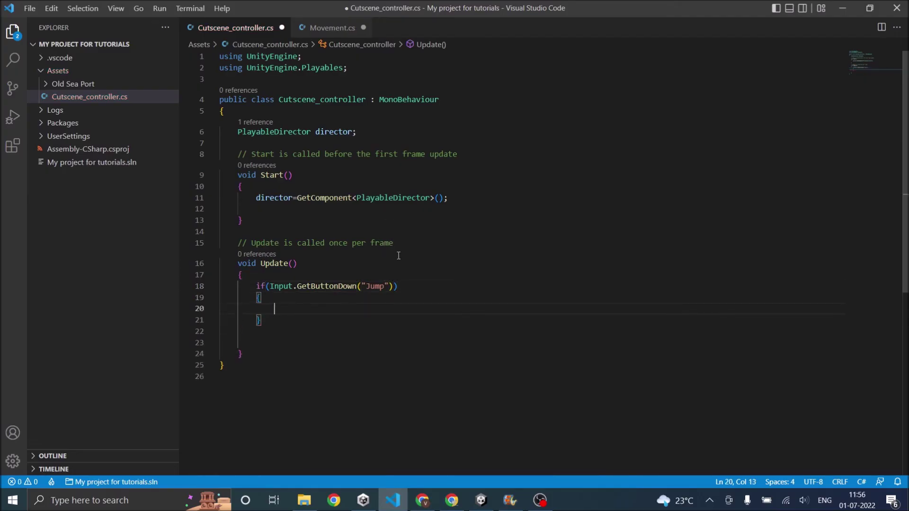
- Call "director.Play();" inside the Jump button if block of Update and save the Cutscene_controller script
text(director.)
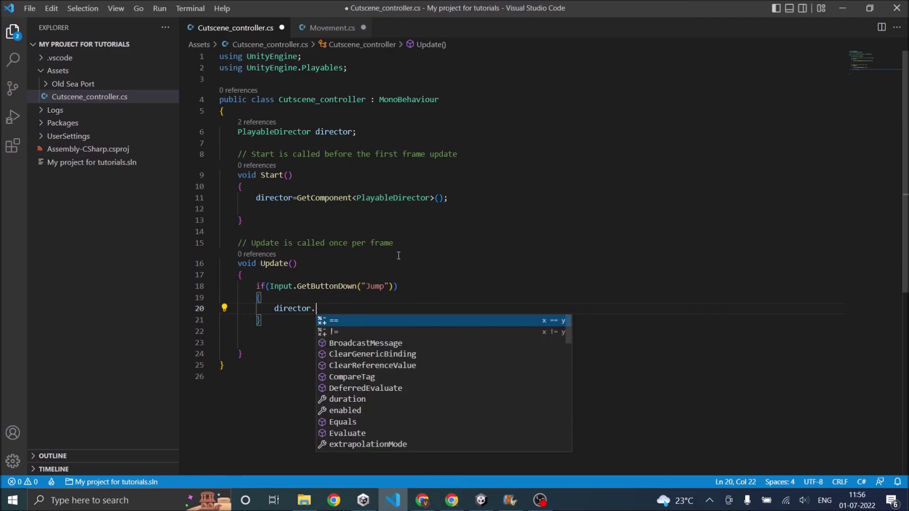
text(pl)
key(Down)
key(Down)
key(Down)
key(Down)
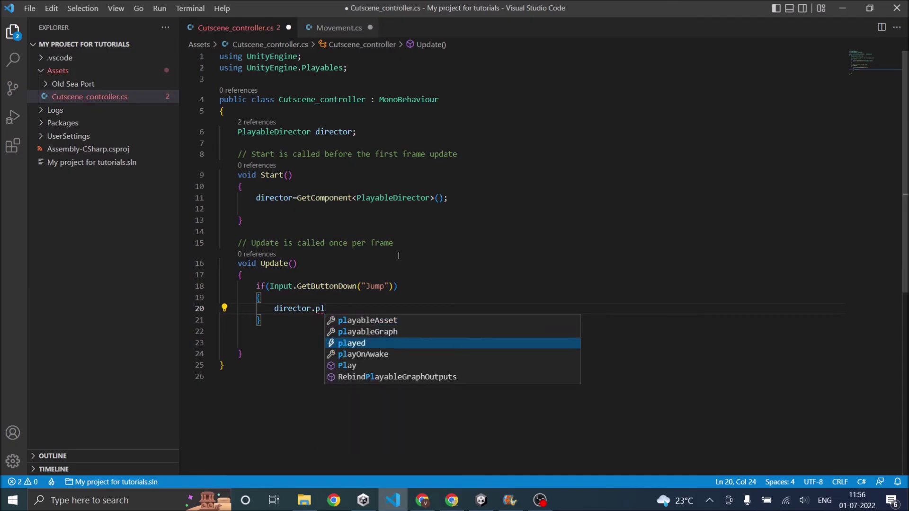
key(Return)
text(())
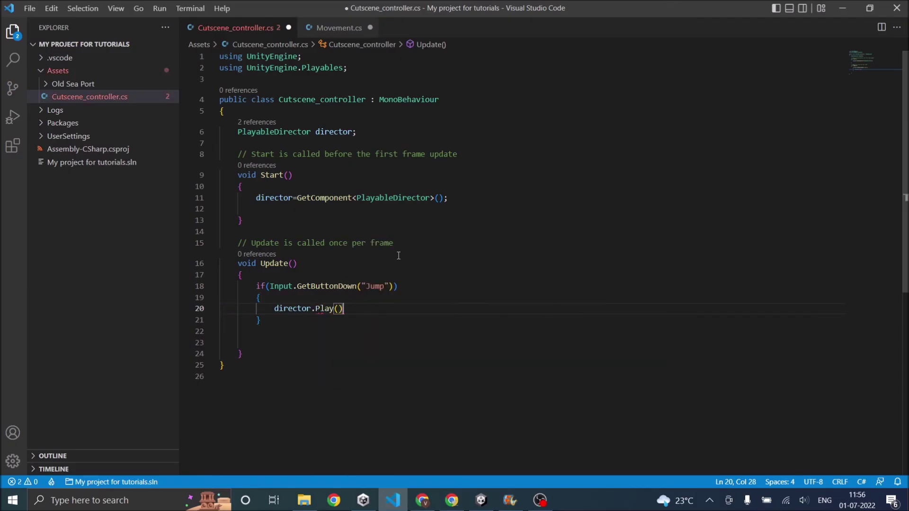
text(;)
key(ctrl+s)
click(488, 291)
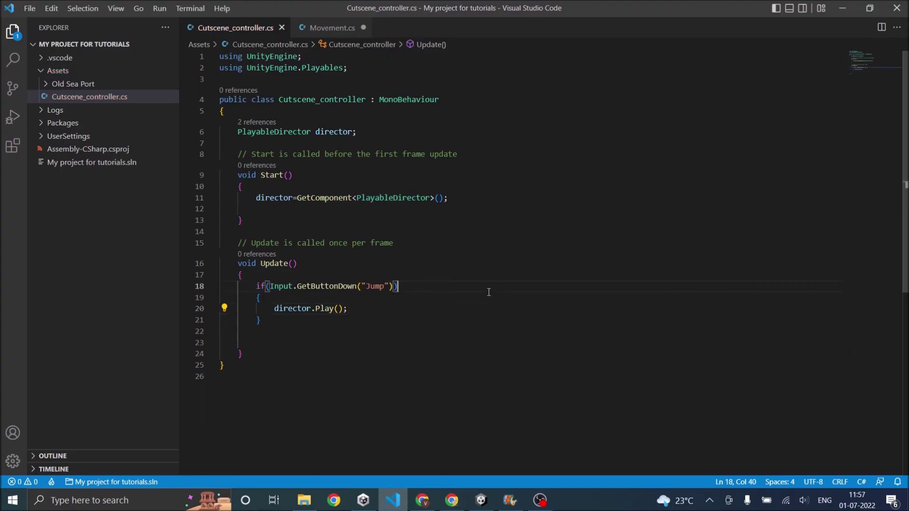
- Switch to the Unity editor and run the Dock Thing scene in Play mode to test the cutscene trigger
click(481, 500)
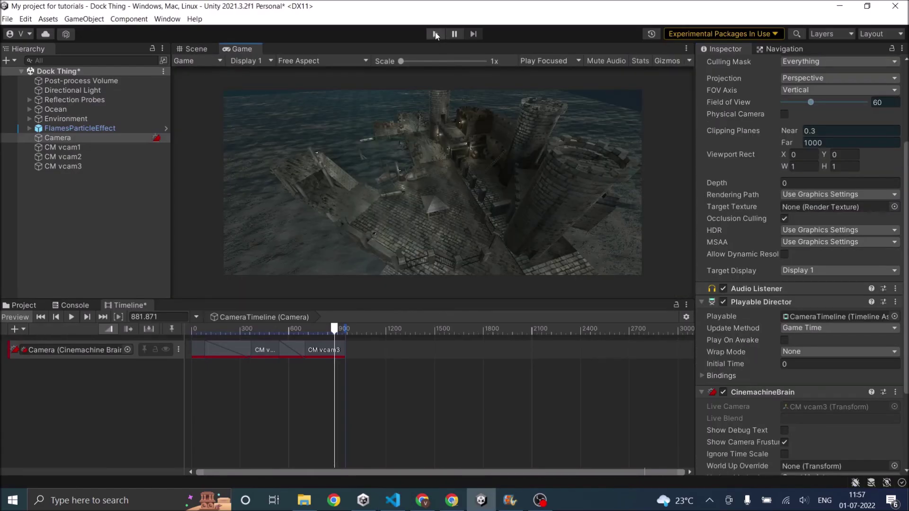
click(436, 34)
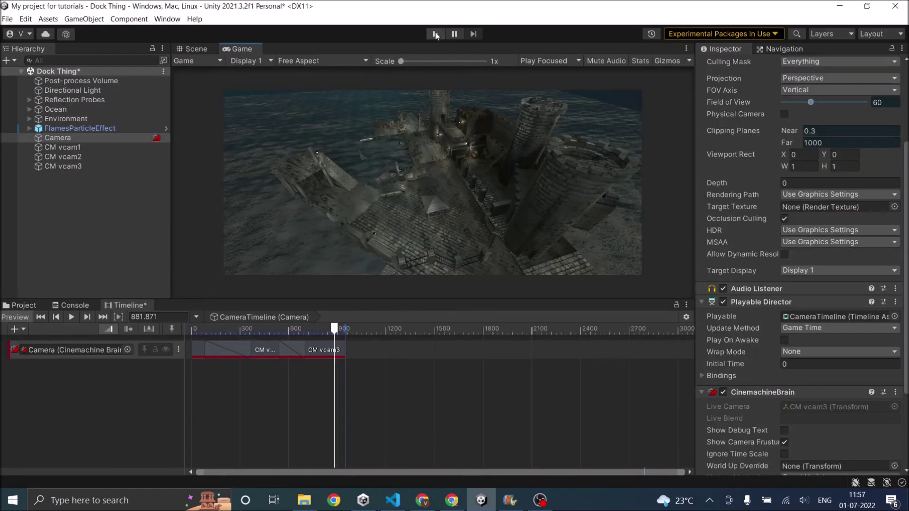